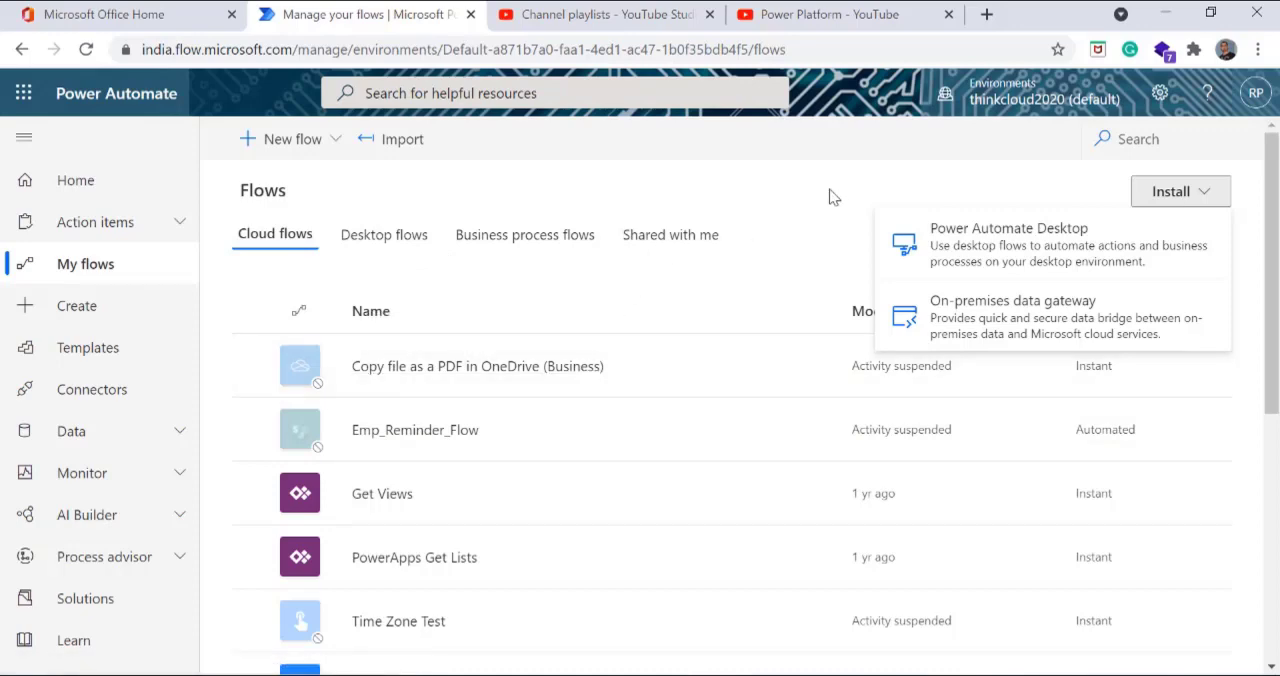
Step: Switch to Power Automate Desktop and create a new desktop flow named "Test Message Flow"
left_click(804, 214)
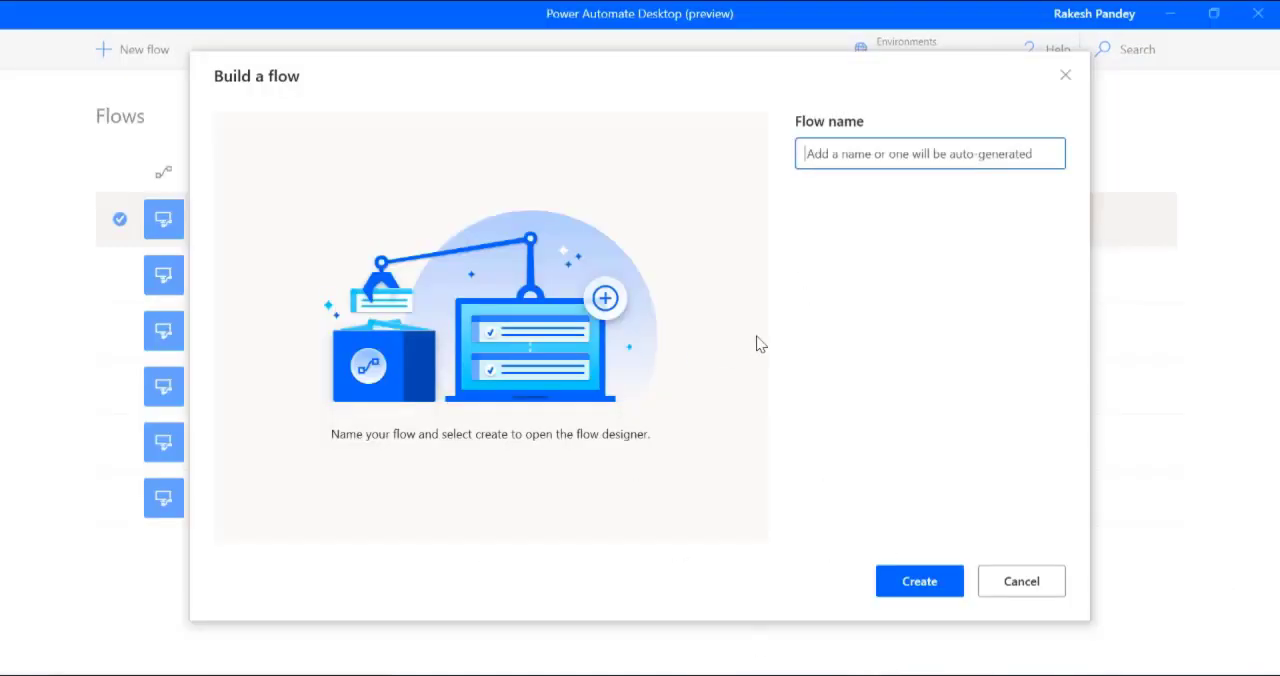
type("Tes")
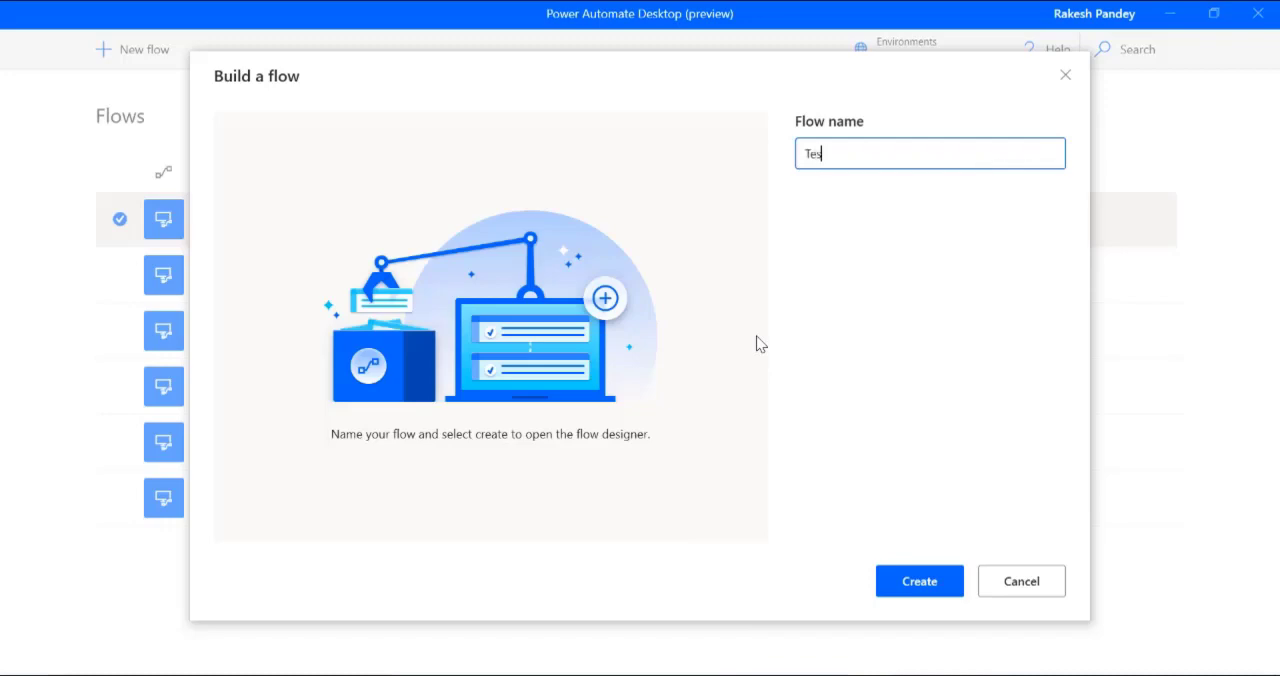
type("t Message Floe")
key("BackSpace")
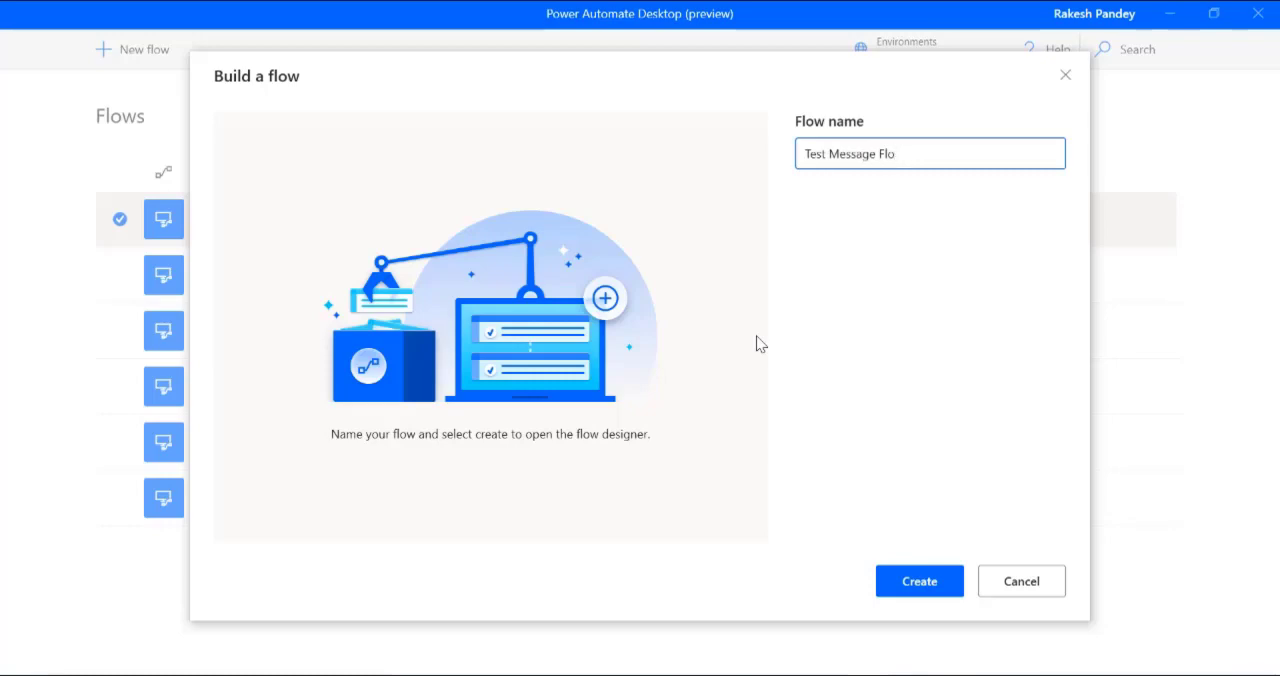
type("w")
left_click(919, 581)
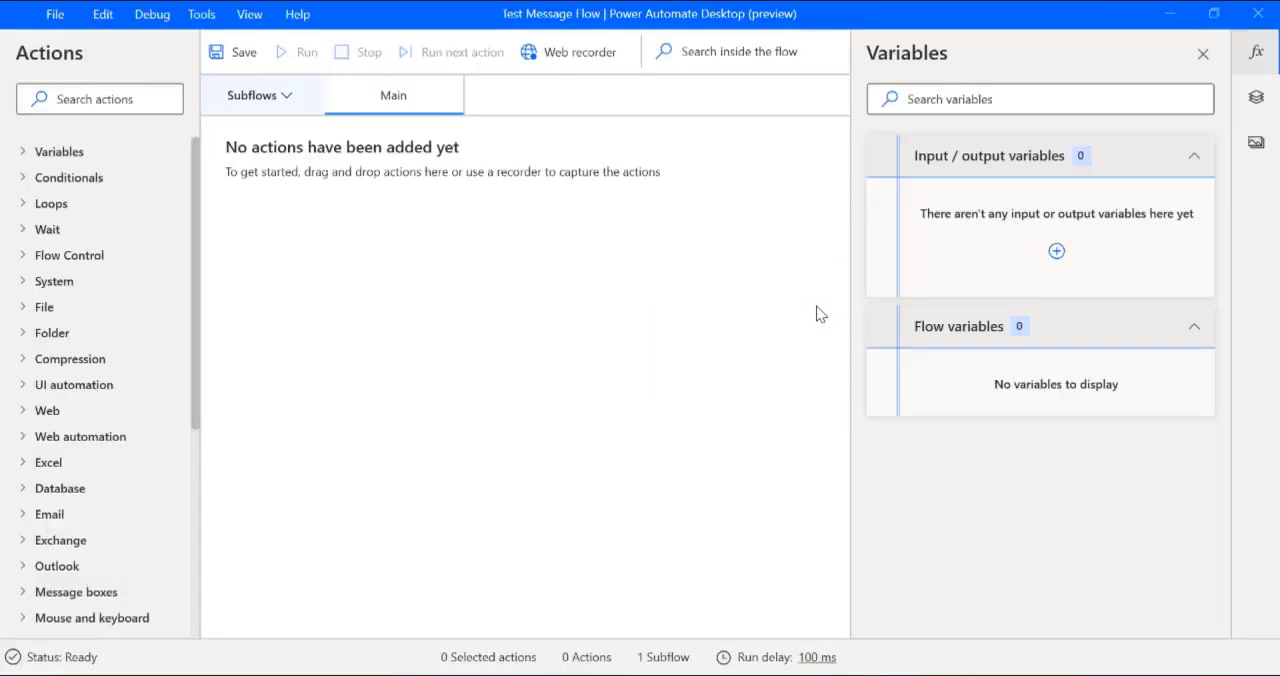
Step: Find the Display message action by searching for "messag" and add it to the Main subflow
left_click(95, 104)
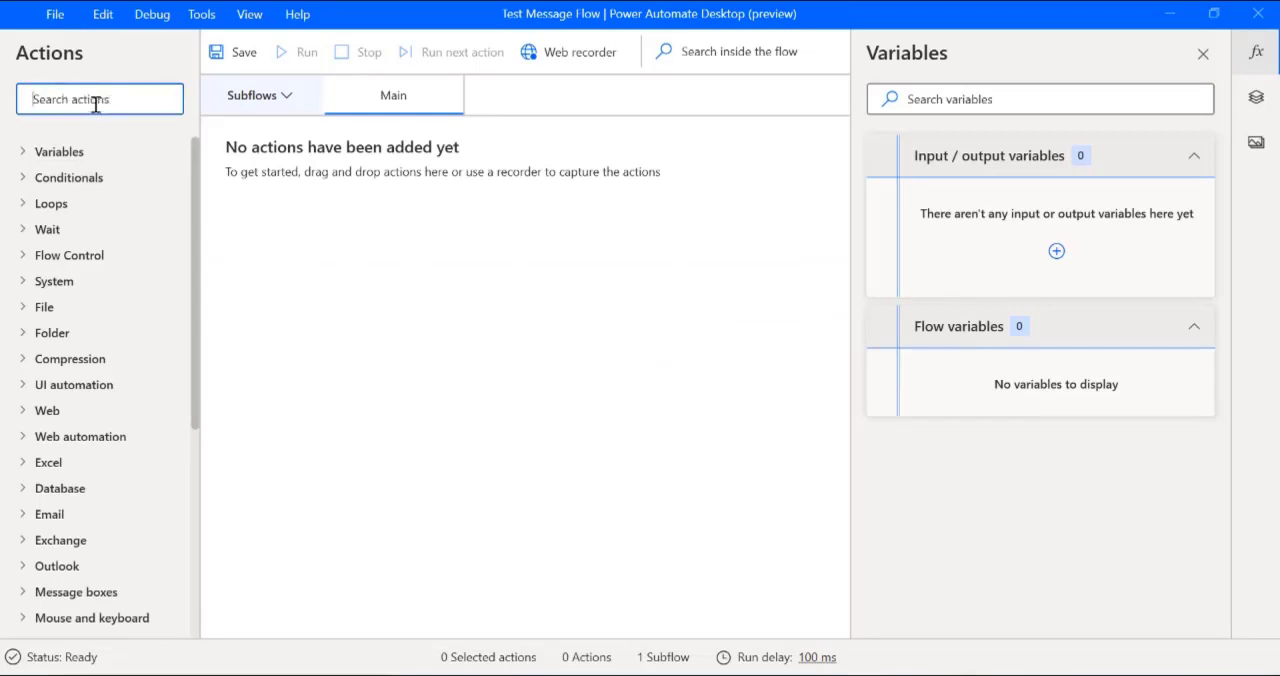
type("dsiplay")
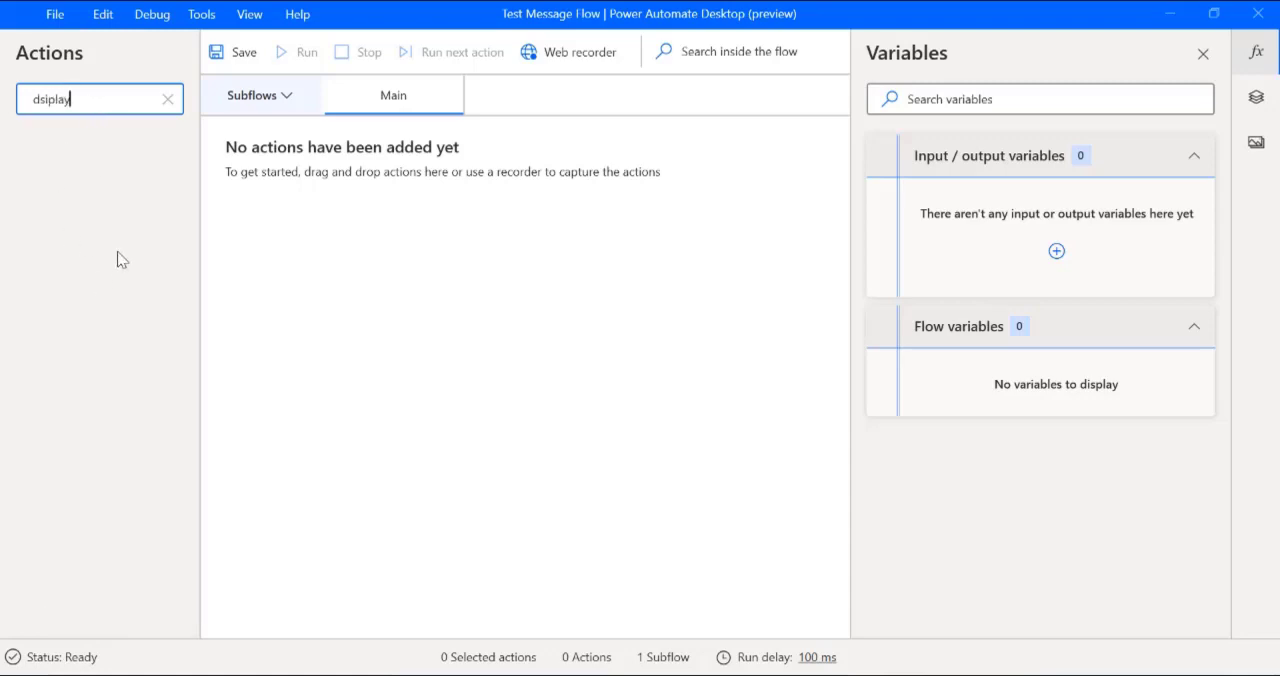
key("BackSpace")
key("BackSpace")
key("BackSpace")
key("BackSpace")
key("BackSpace")
key("BackSpace")
key("BackSpace")
type("messag")
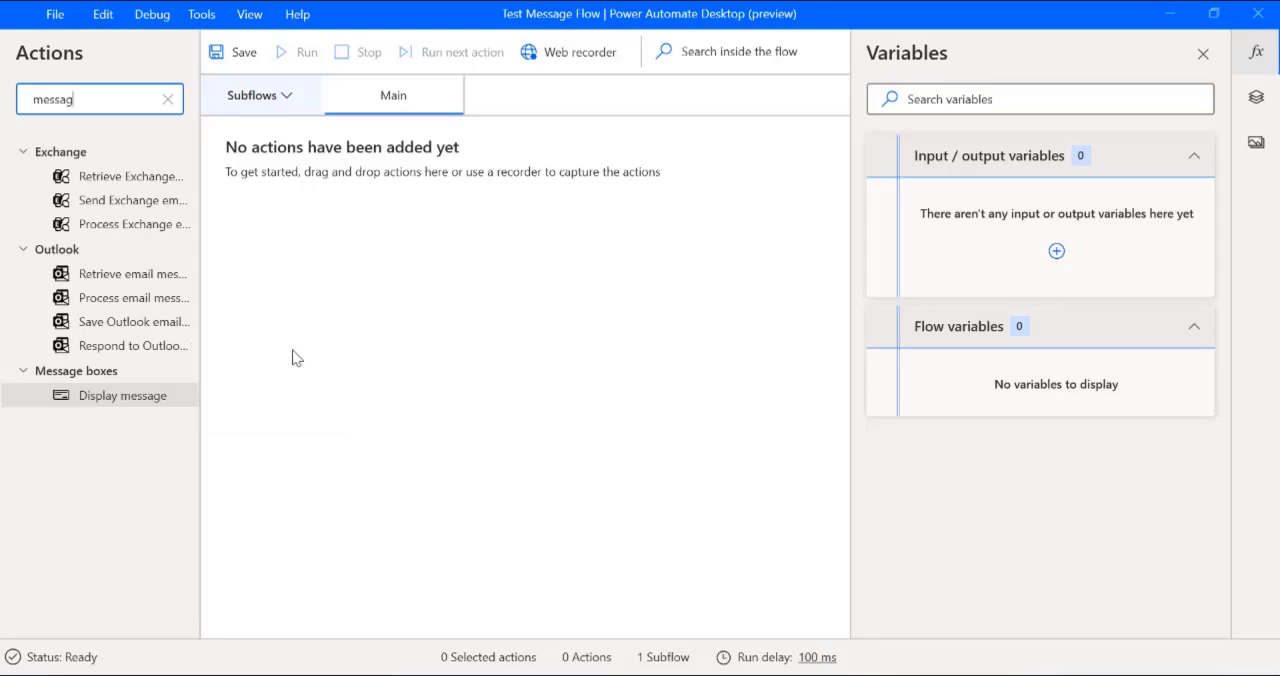
left_click_drag(122, 403, 455, 257)
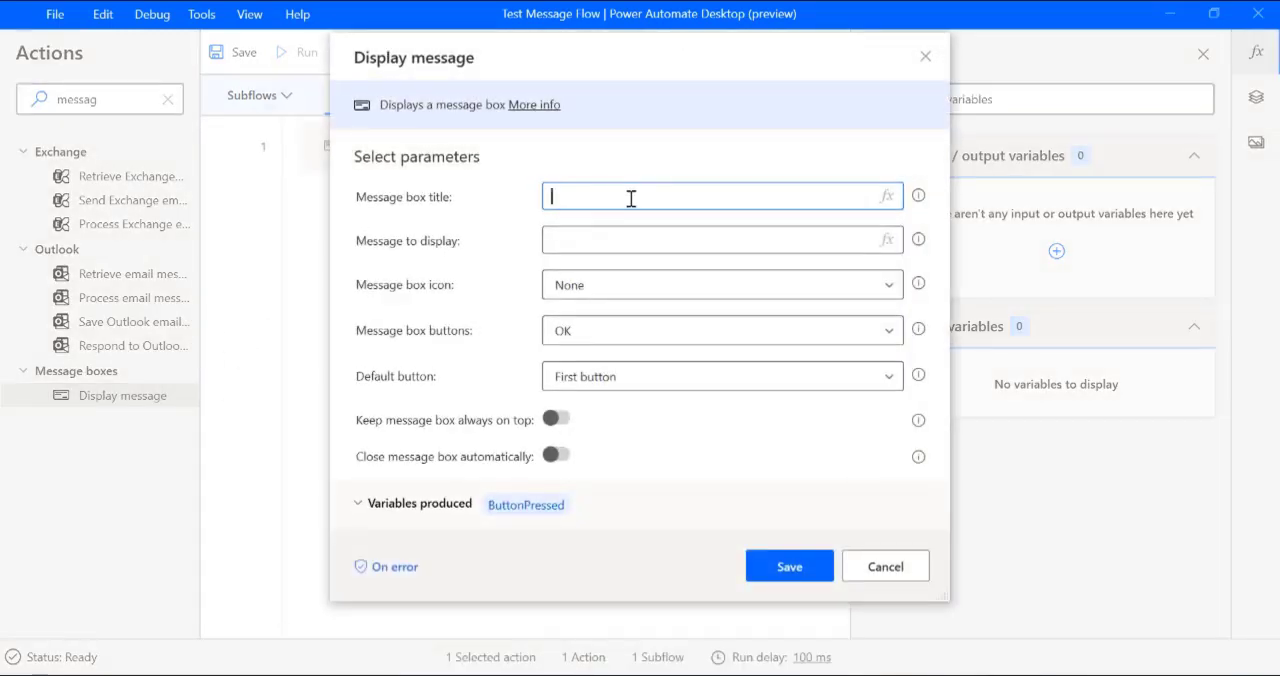
Step: Set the message box title to "Test Message" and its message to "Hello World", and save the action
type("Test ")
type("Messgae")
key("BackSpace")
key("BackSpace")
key("BackSpace")
type("age")
left_click(610, 253)
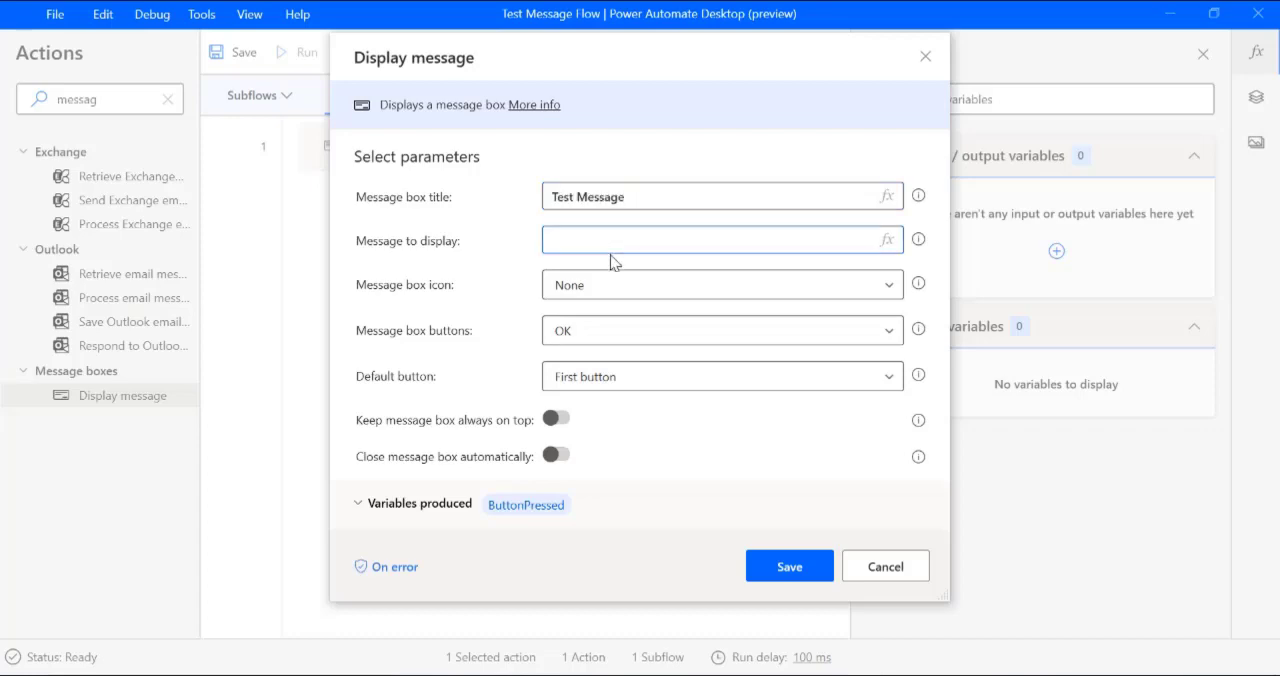
type("Hello World")
left_click(790, 567)
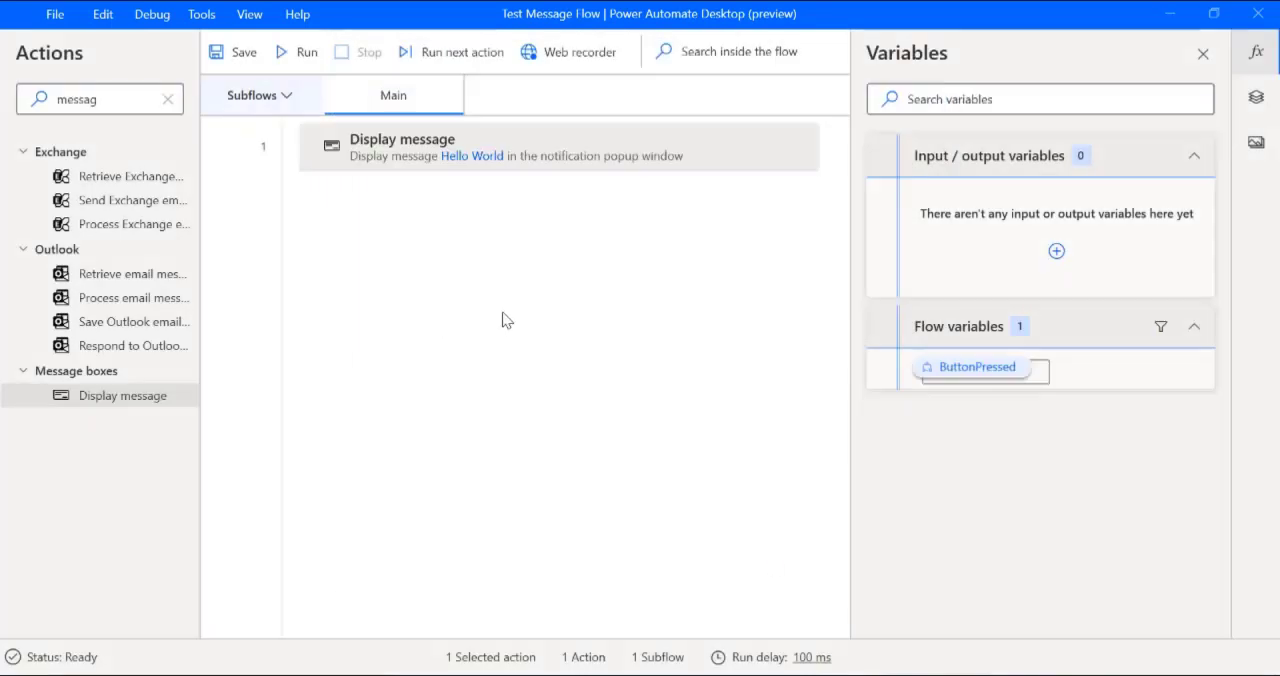
Step: Run the flow, acknowledging its message box, and save the flow
left_click(296, 52)
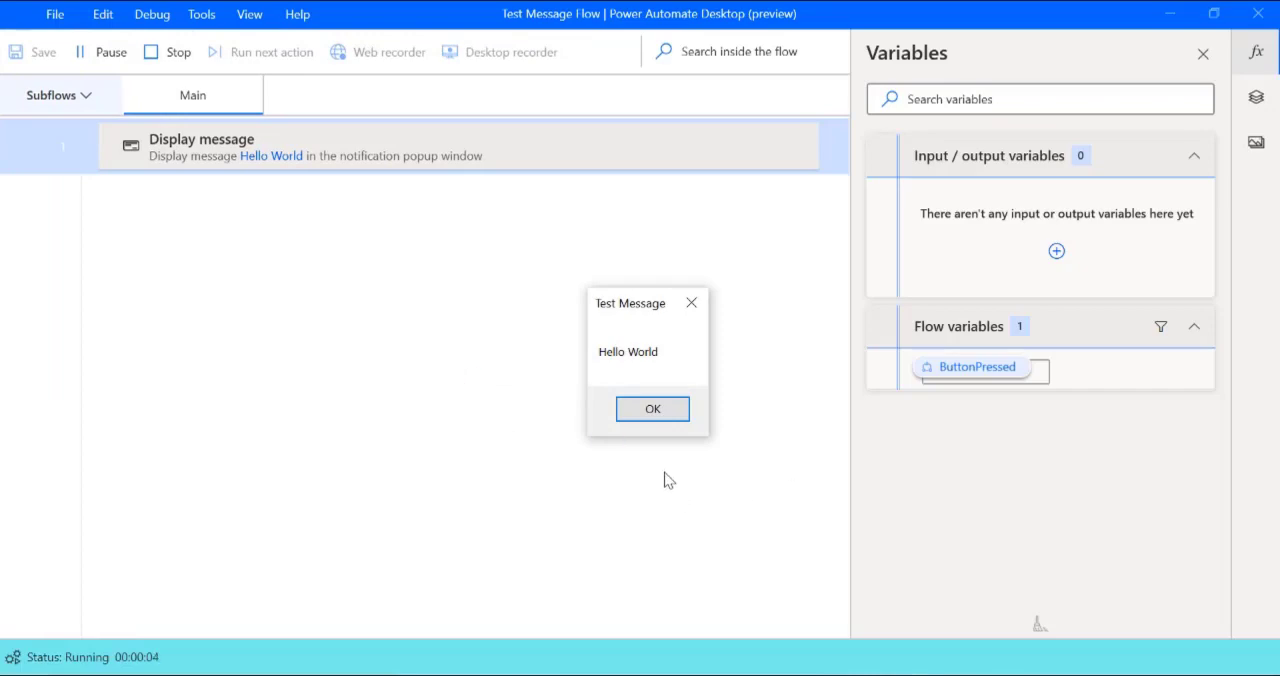
left_click(650, 413)
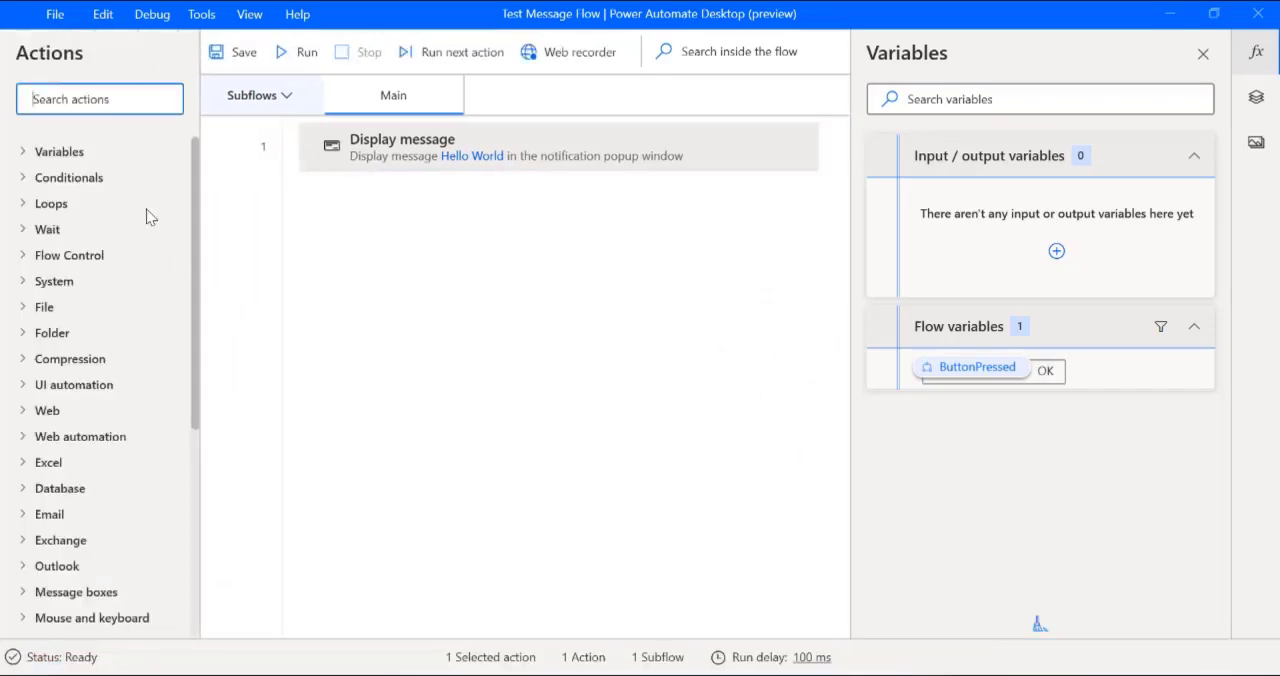
left_click(55, 14)
left_click(70, 48)
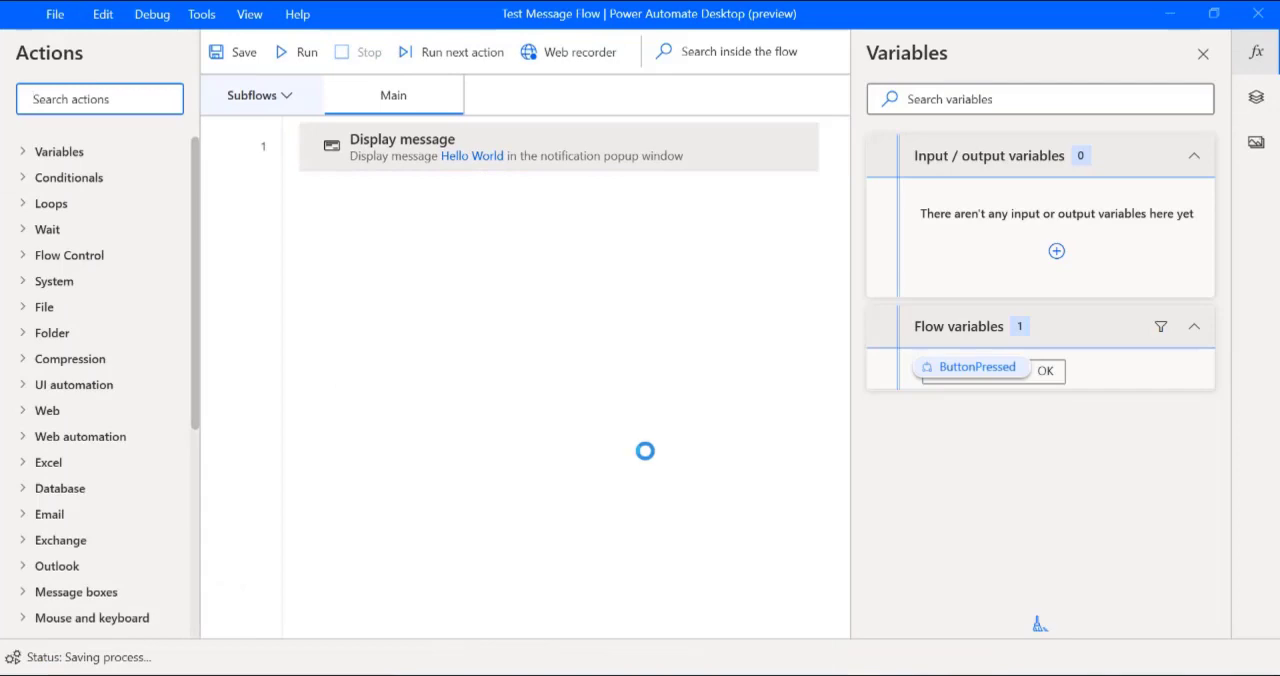
left_click(768, 387)
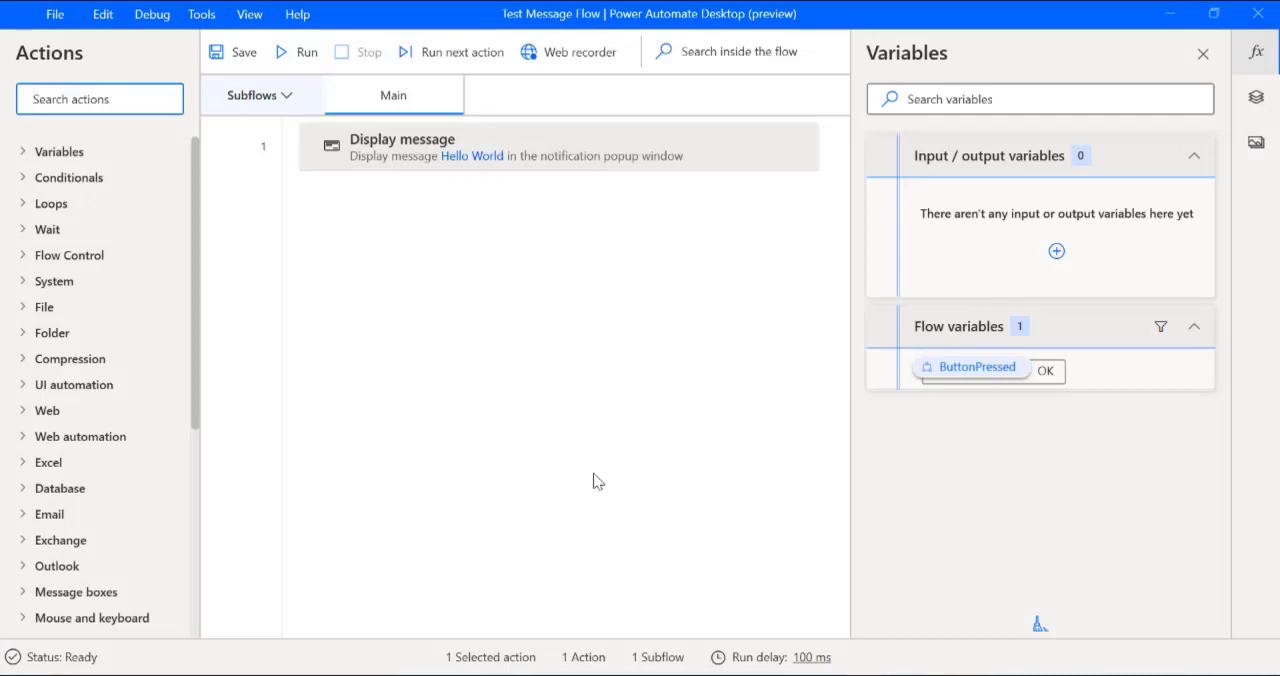
Step: Switch to the Power Automate web portal and view the available install options
left_click(1170, 14)
left_click(1170, 14)
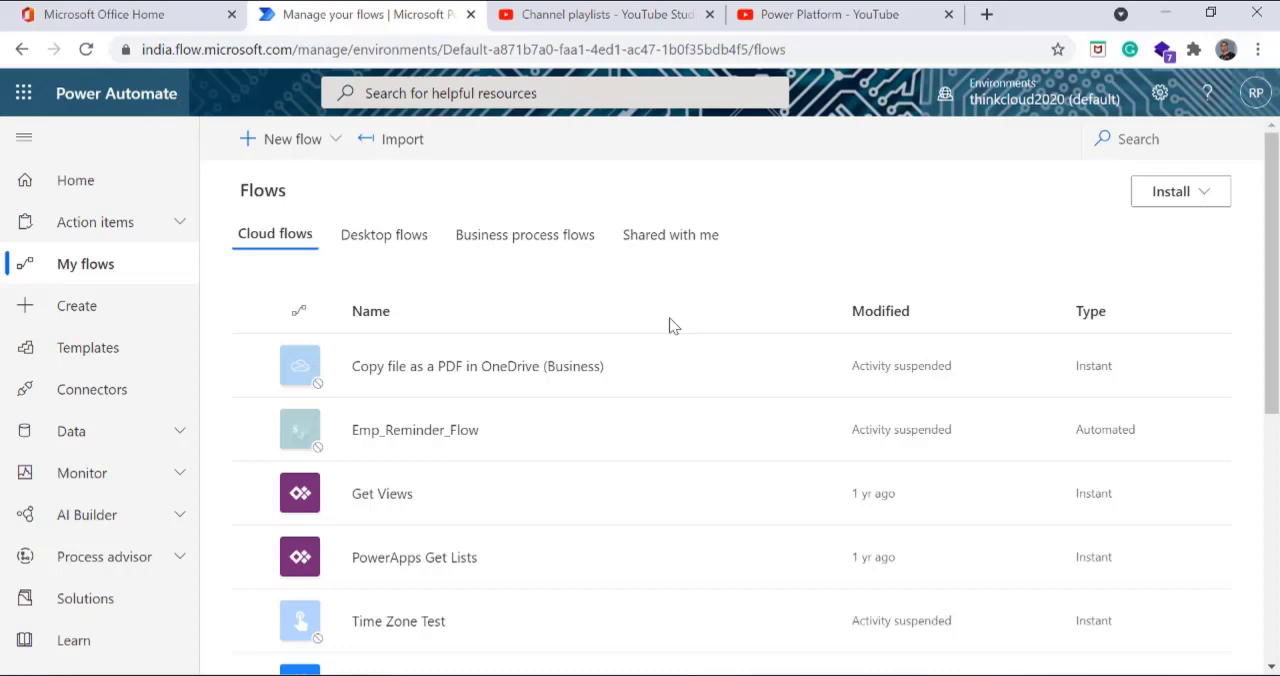
left_click(1196, 196)
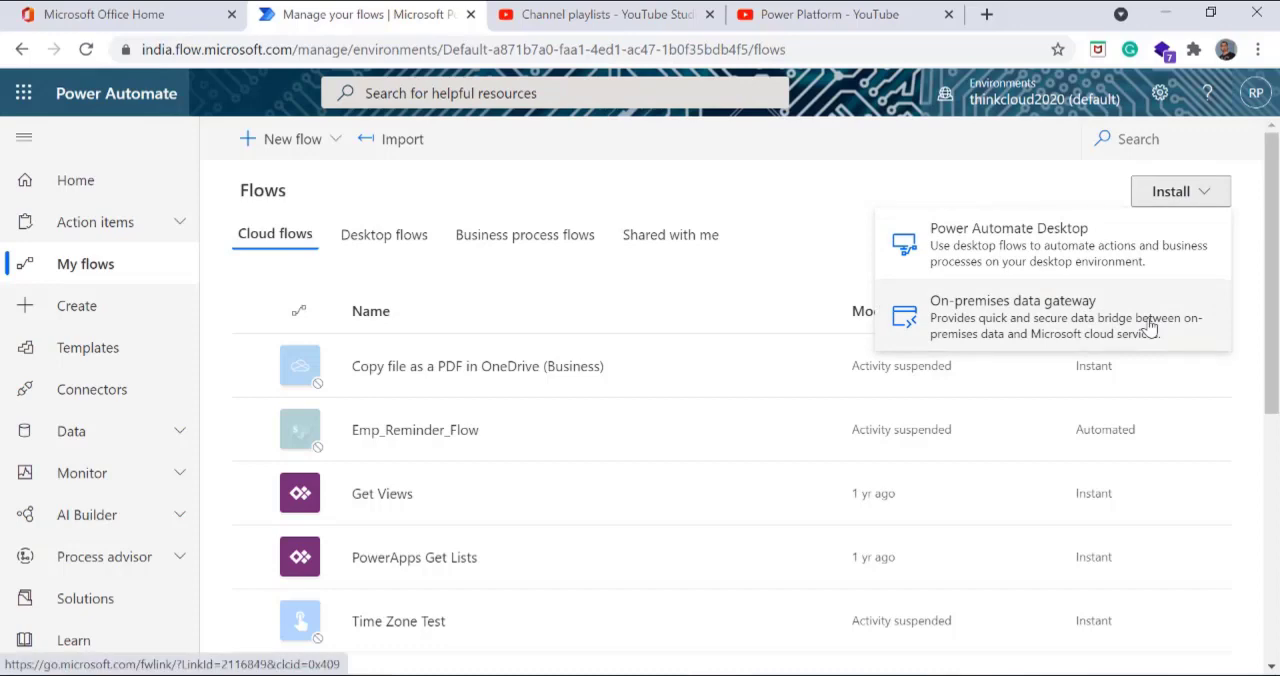
left_click(772, 228)
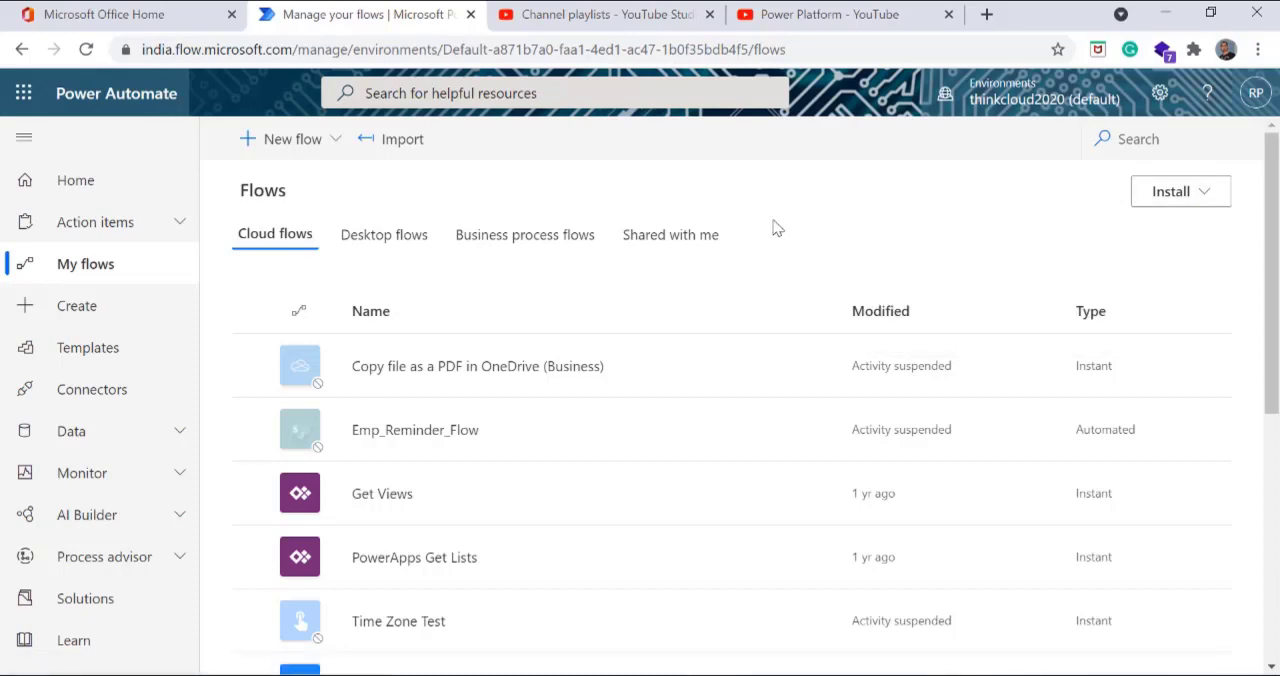
Step: Switch to the Test Message Flow designer to review its Display message action, and return to the web portal
mouse_move(918, 668)
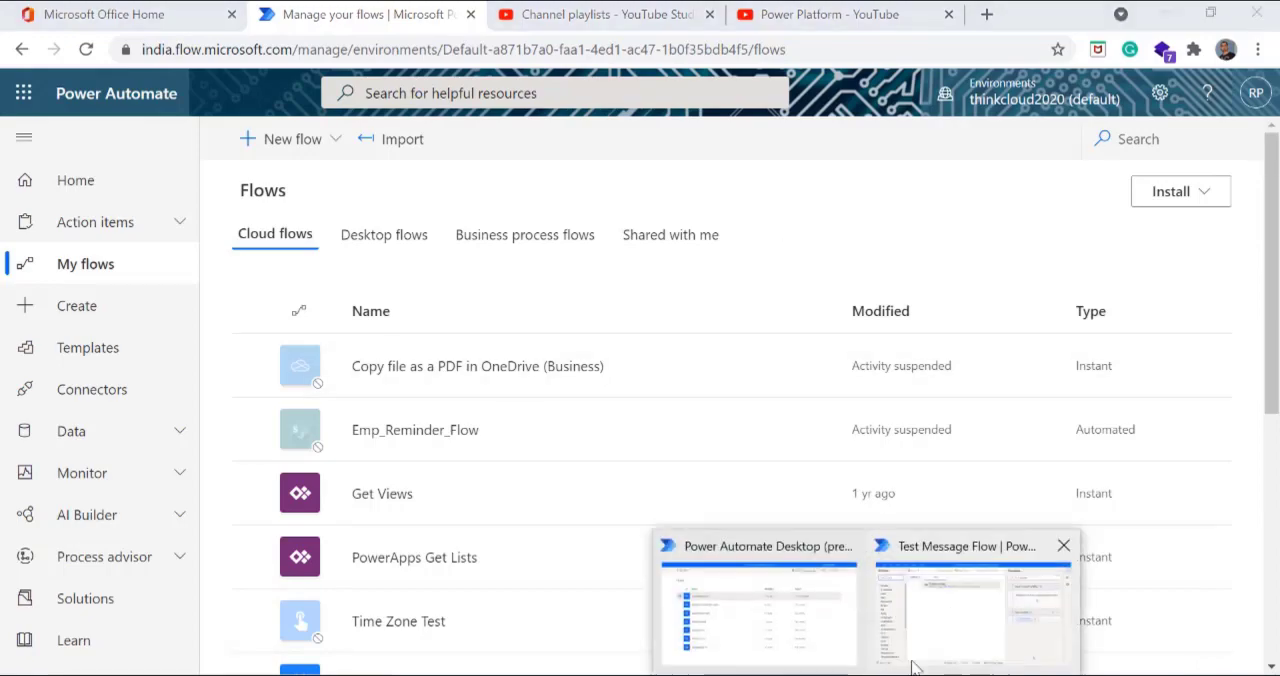
left_click(957, 630)
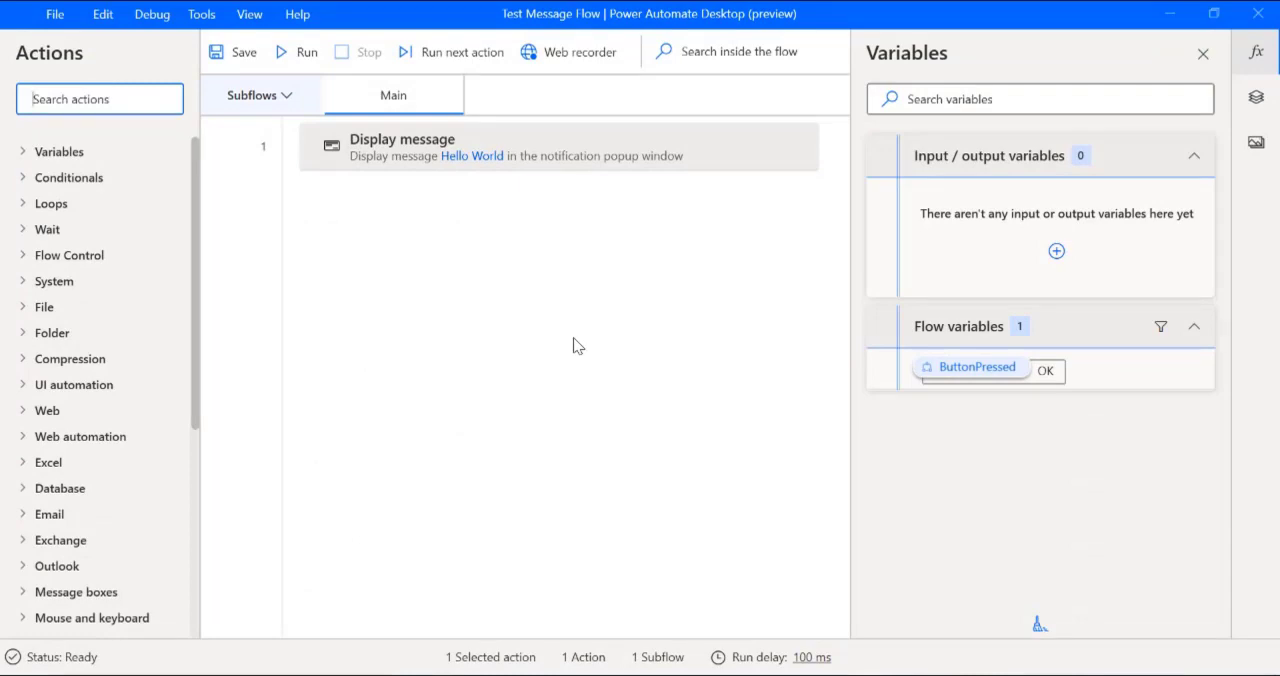
left_click(1168, 14)
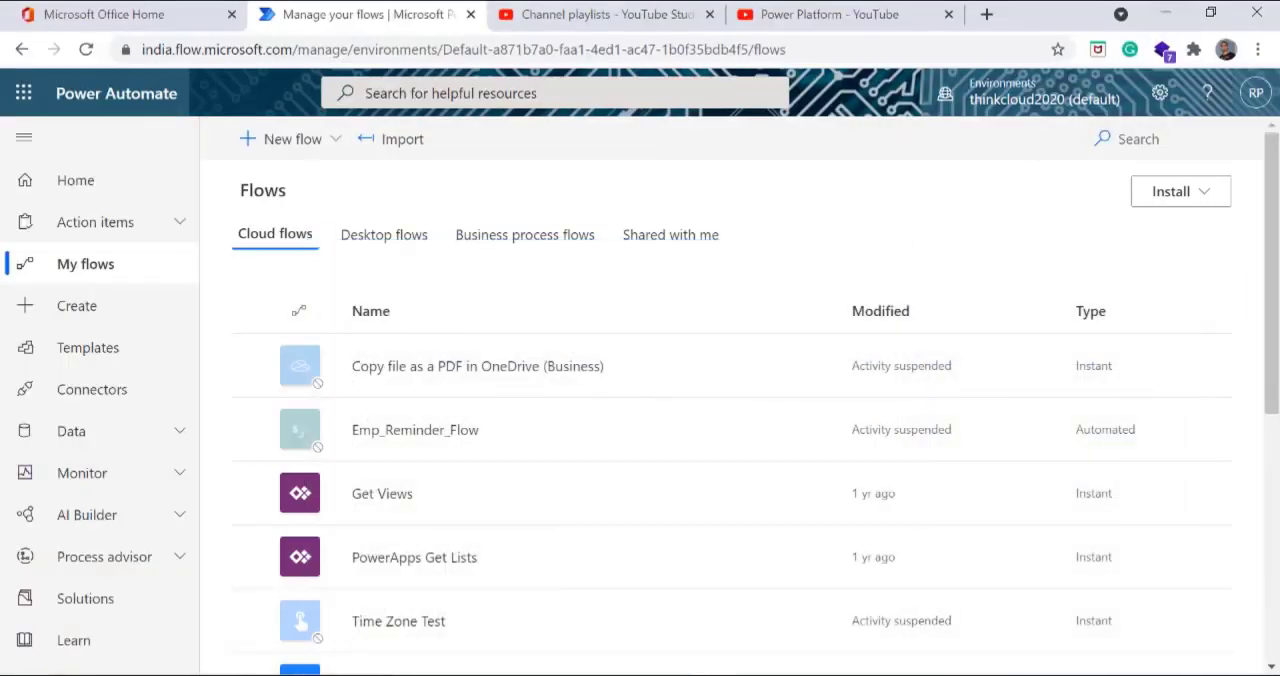
Step: Open the On-premises data gateway app, check the gateway's status, and close it
left_click(10, 664)
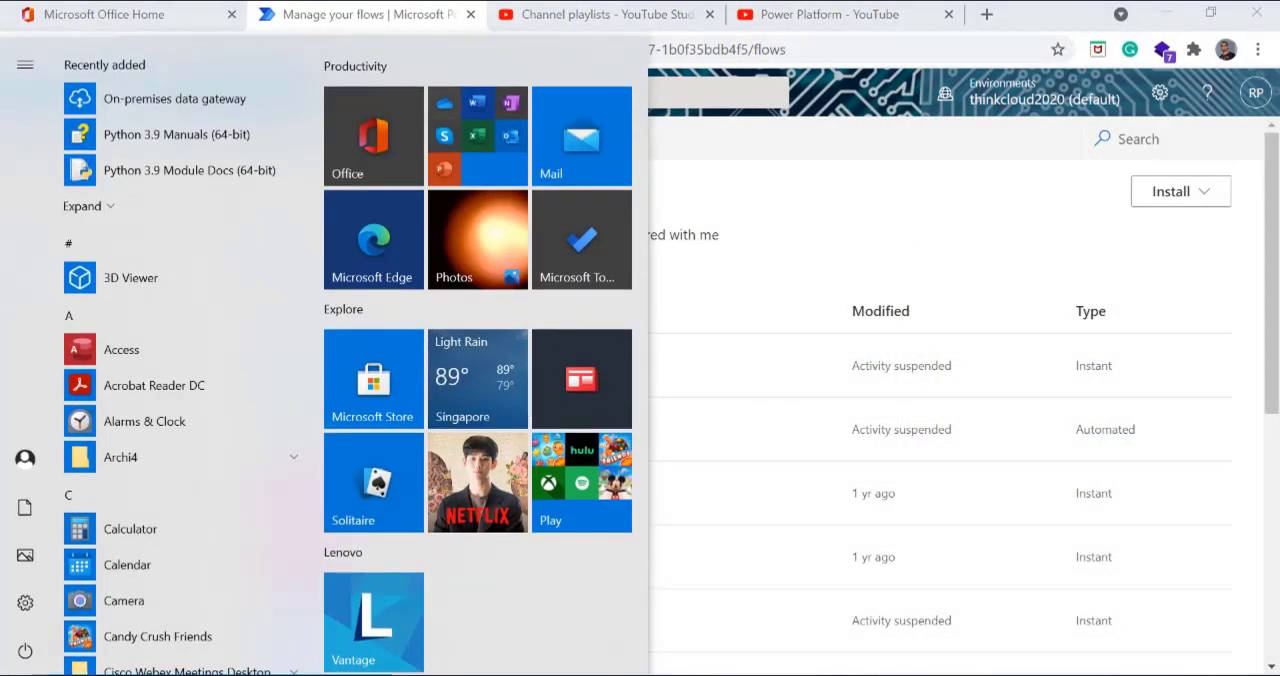
type("premise")
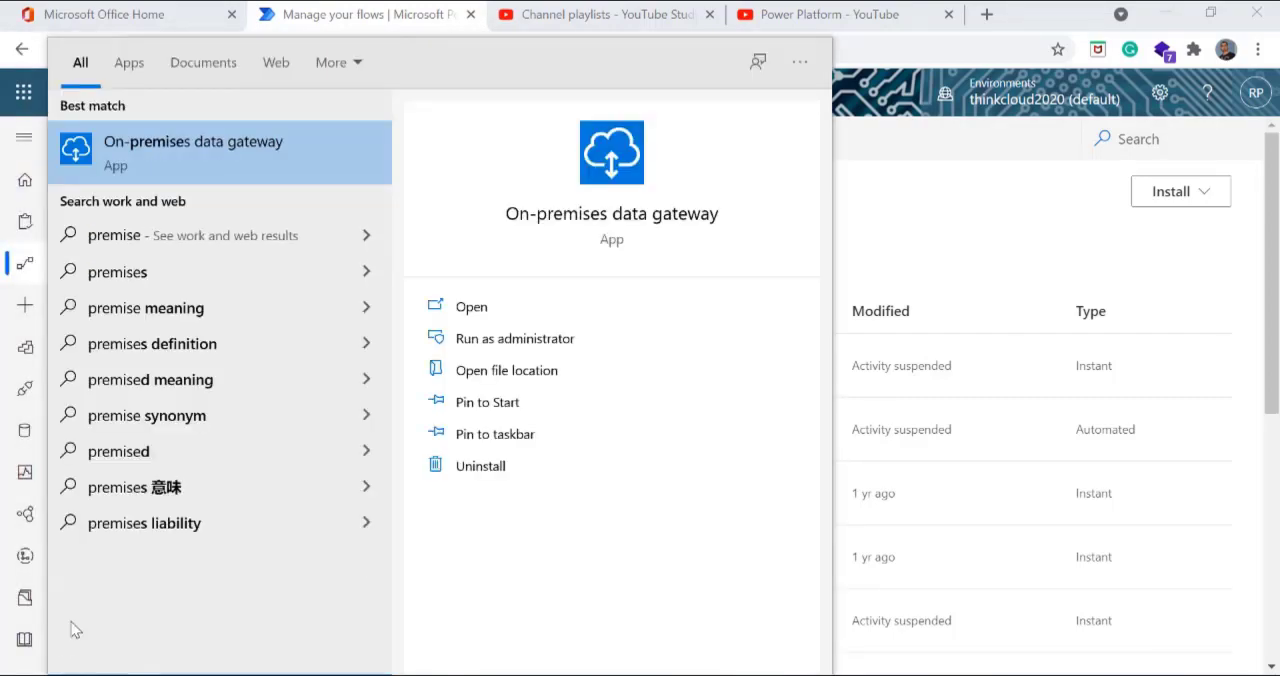
left_click(212, 152)
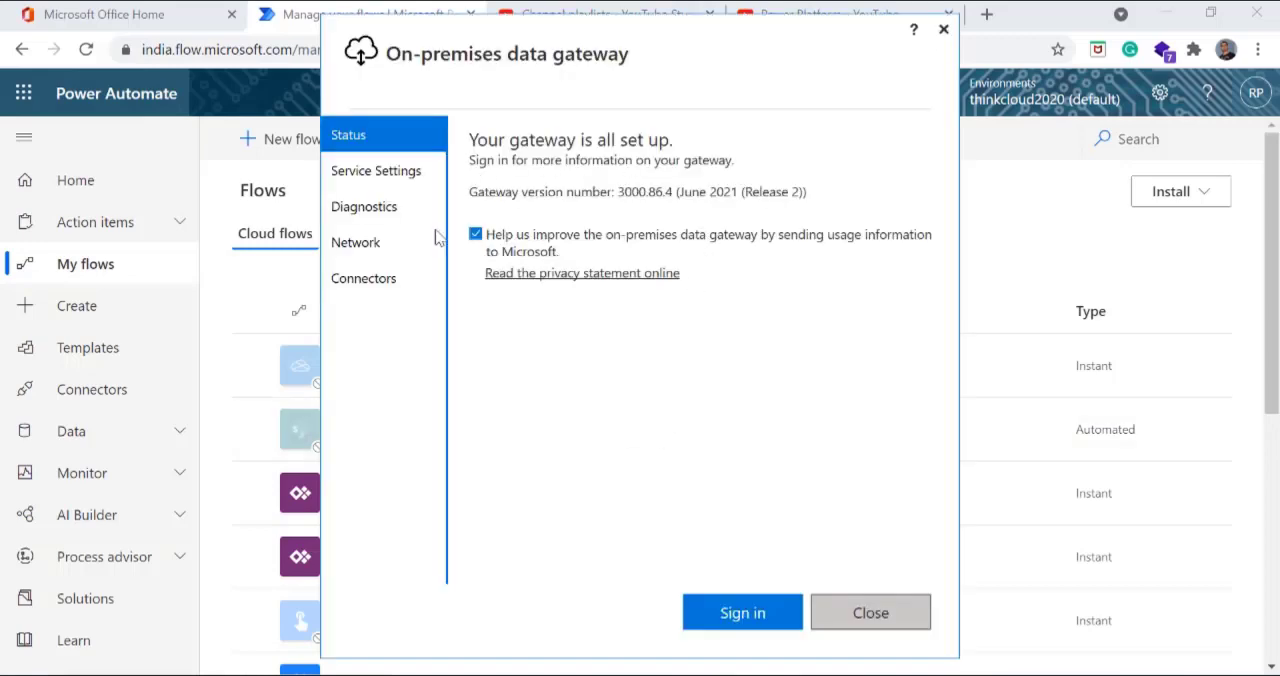
left_click(871, 613)
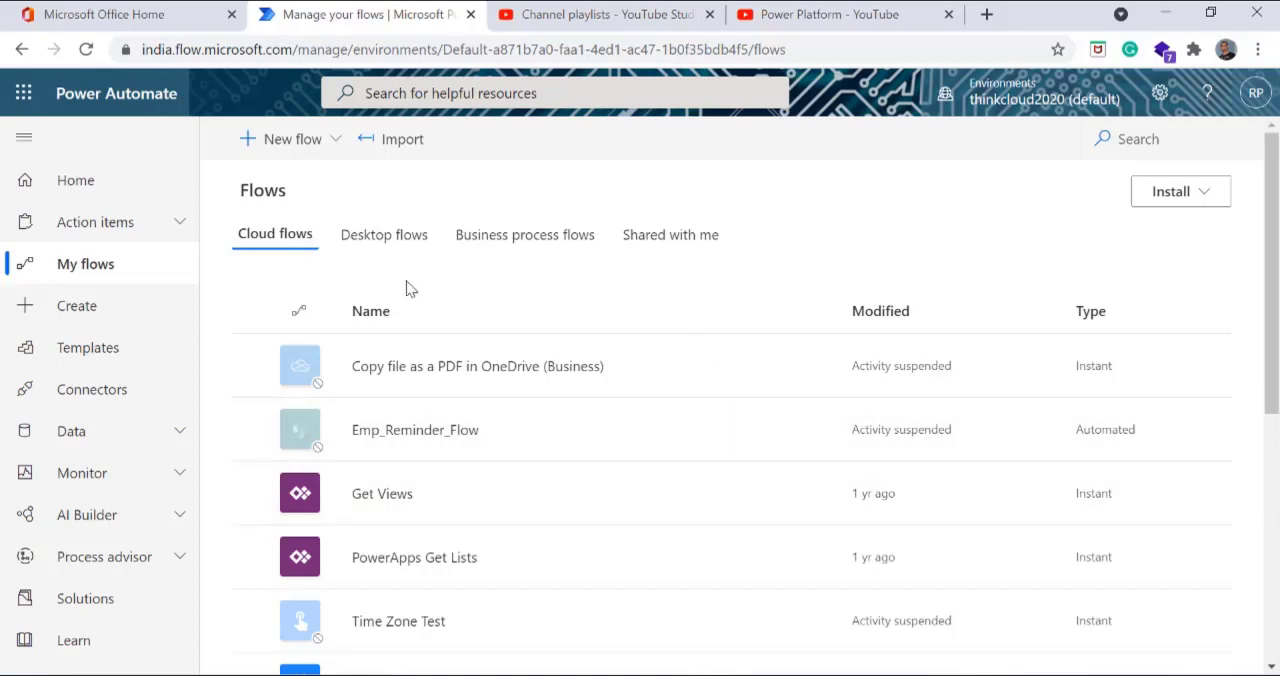
Step: Create an instant cloud flow named "PADTestFlow" with the "Manually trigger a flow" trigger
left_click(331, 145)
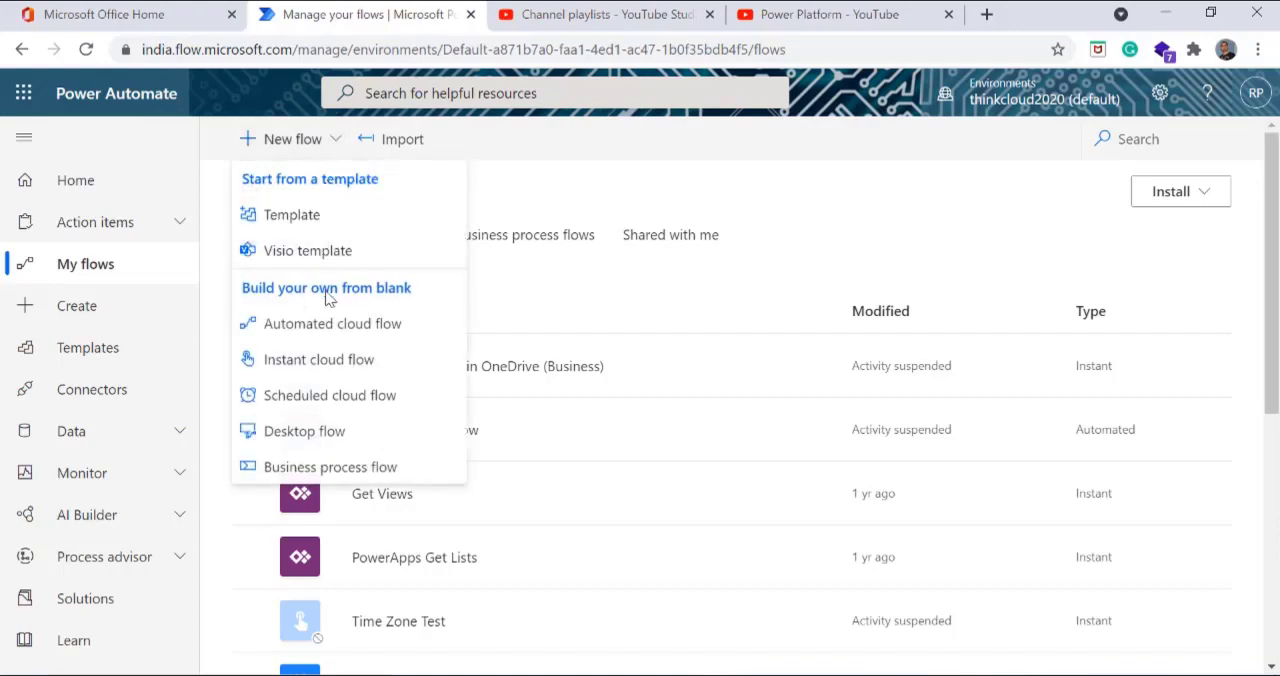
left_click(355, 362)
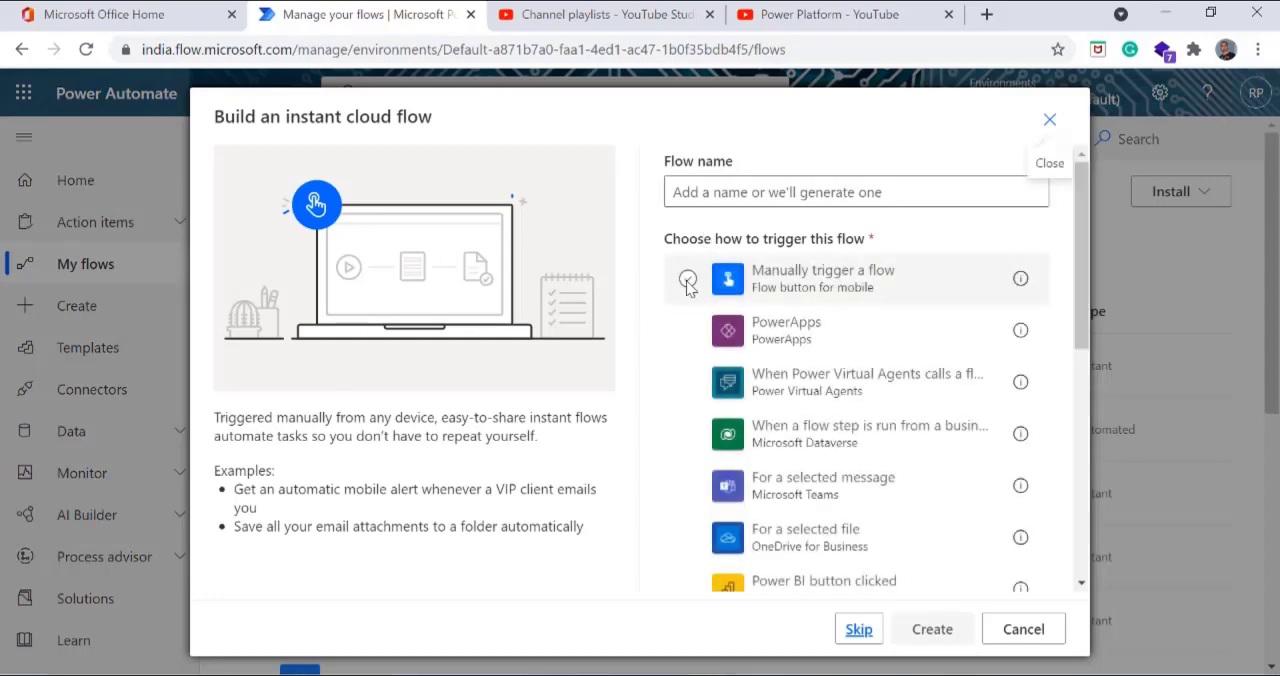
left_click(688, 280)
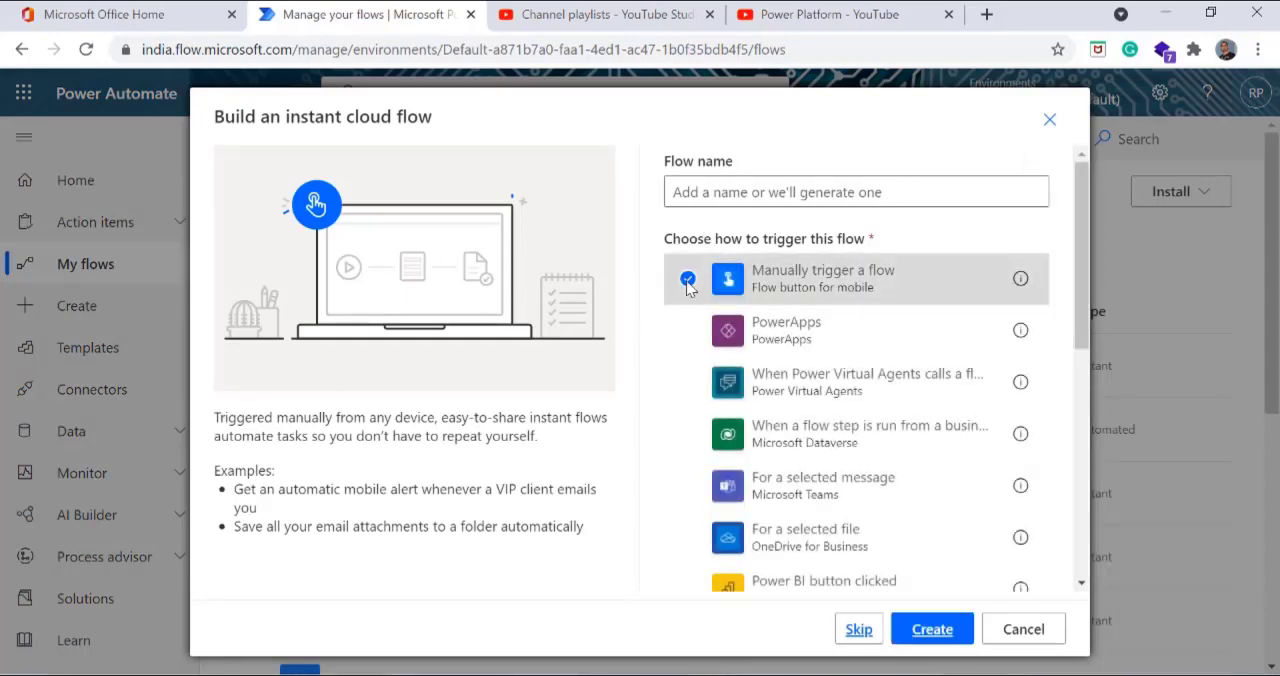
left_click(705, 196)
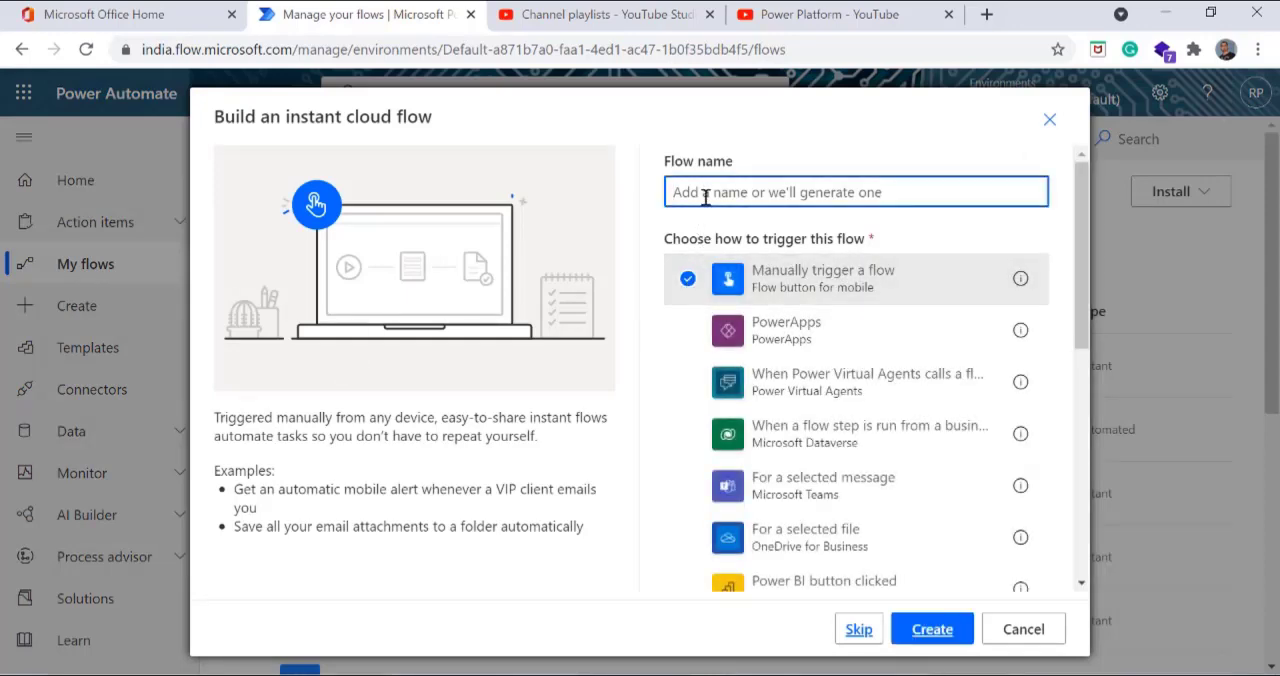
type("PAD")
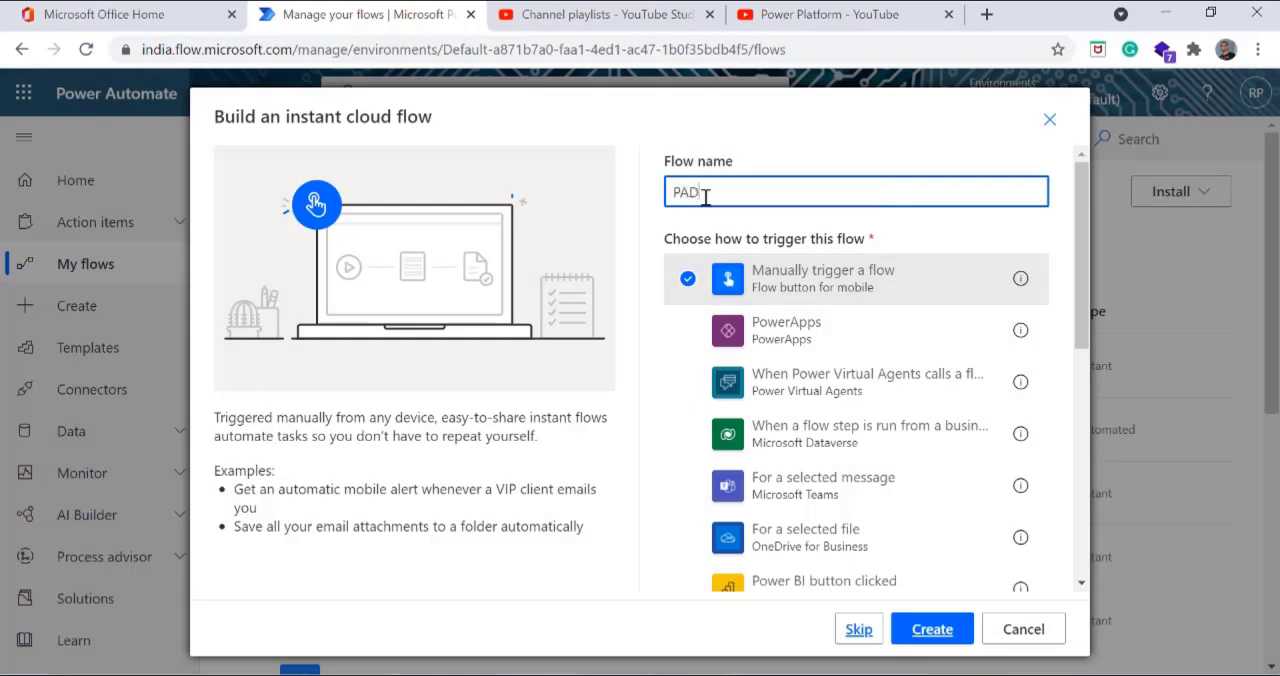
type("TestFlow")
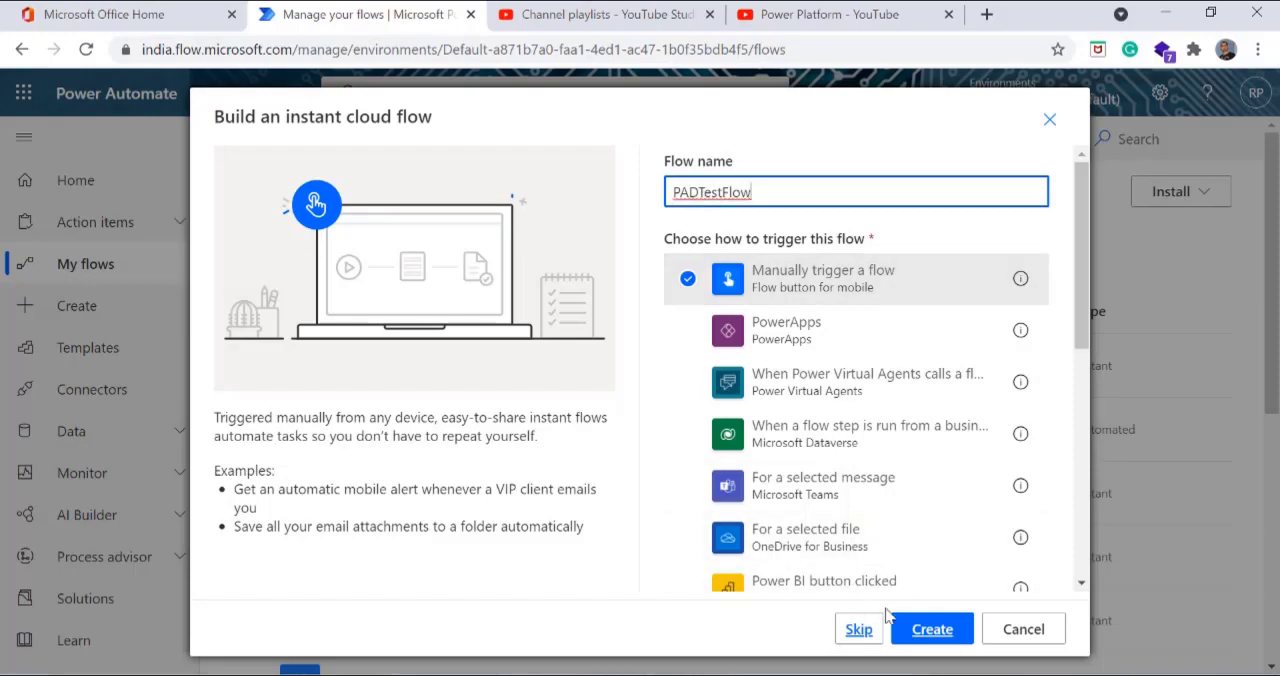
left_click(938, 630)
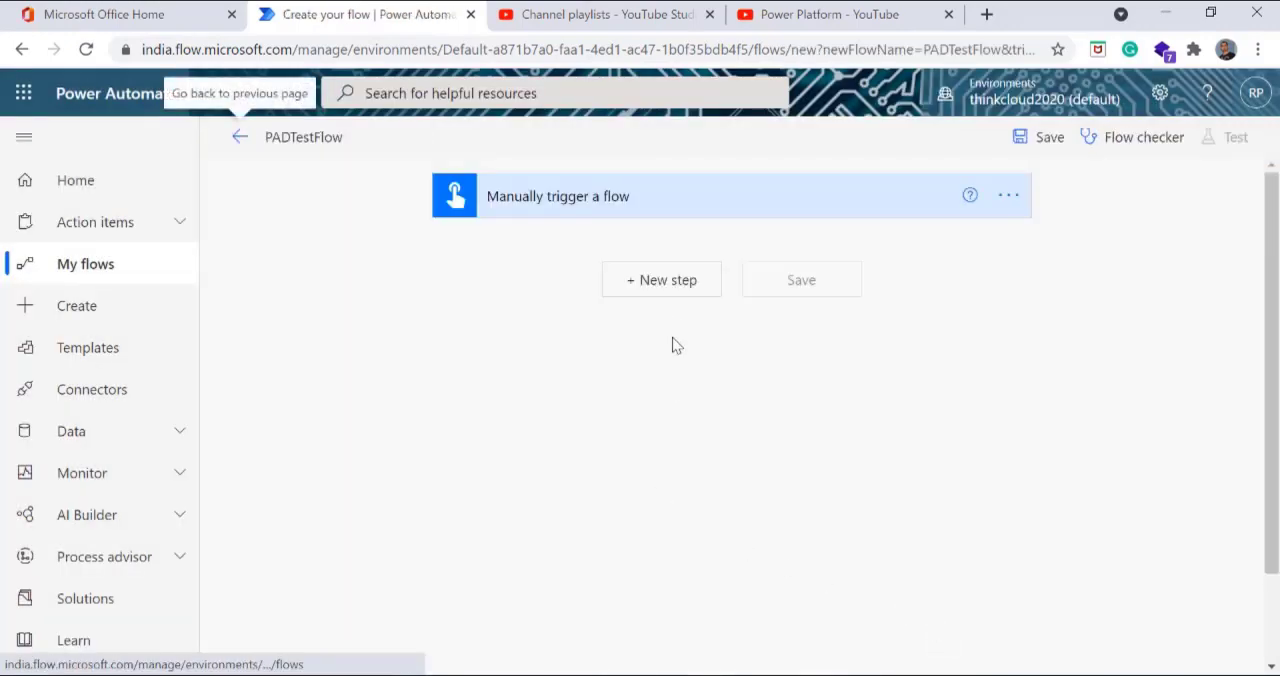
Step: Add the Desktop flows action "Run a flow built with Power Automate Desktop" after the manual trigger
left_click(664, 283)
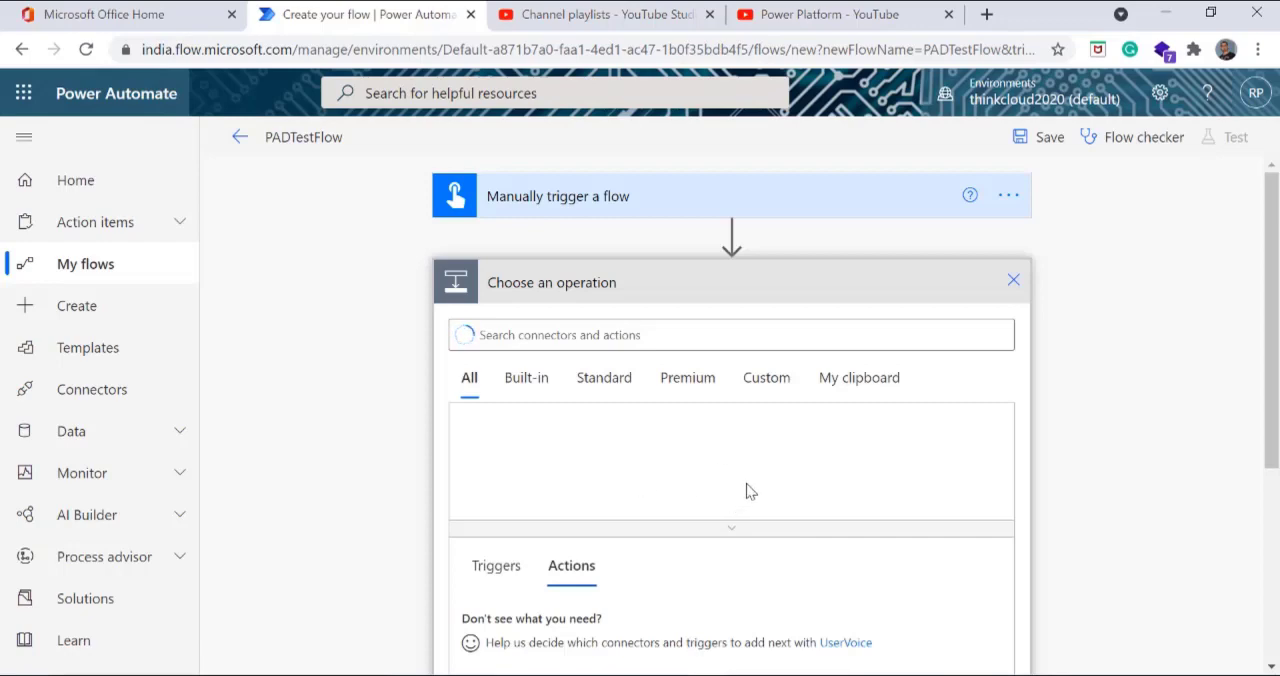
left_click(666, 480)
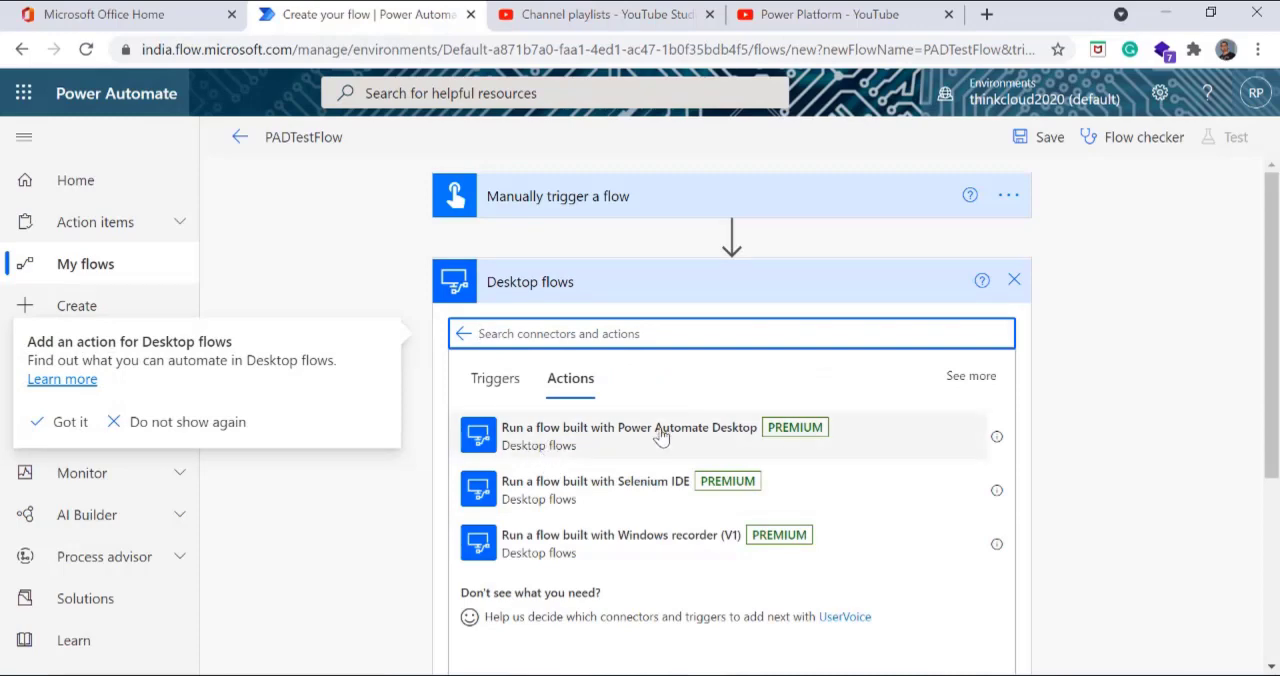
left_click(661, 436)
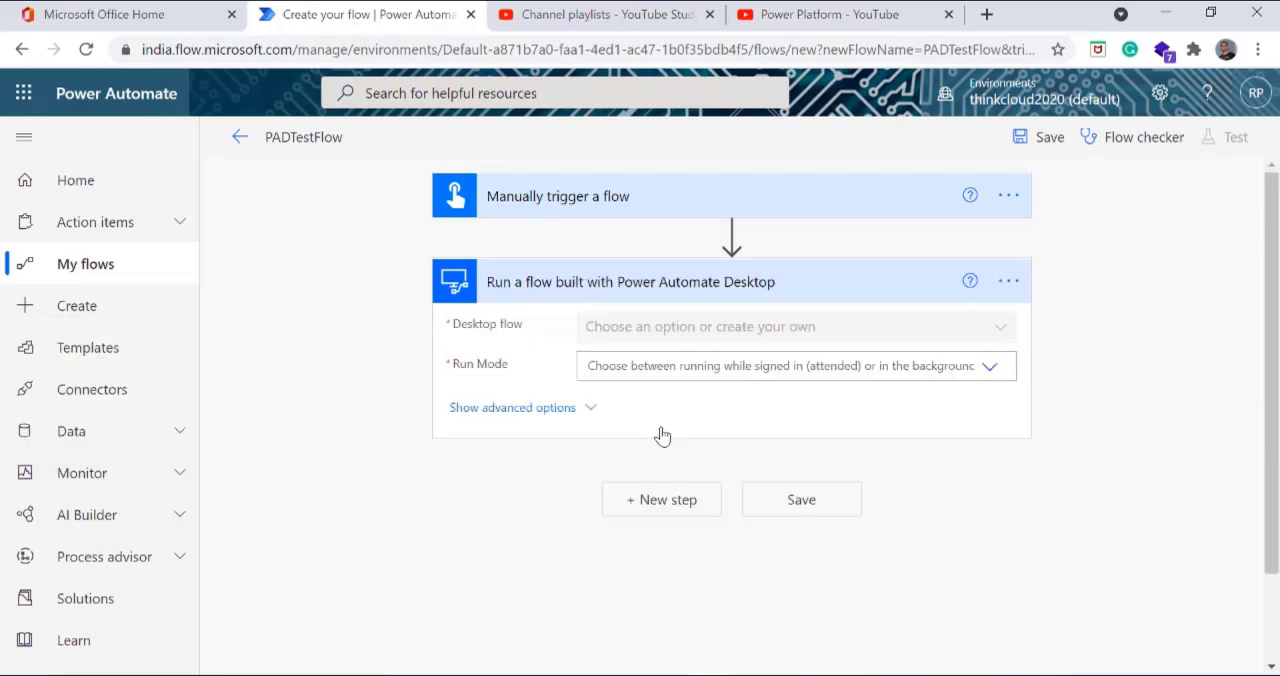
Step: Set the action's desktop flow to Test Message Flow and its run mode to "Attended - Runs when you're signed in", and try to save
left_click(991, 372)
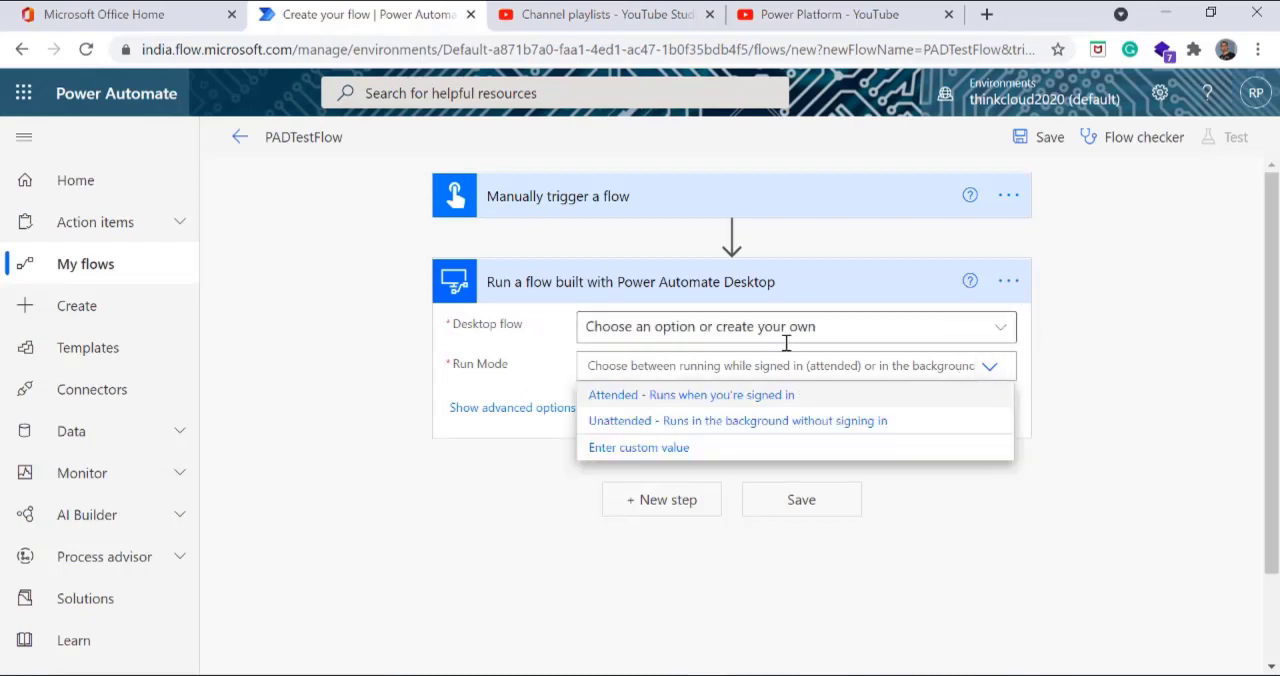
left_click(998, 334)
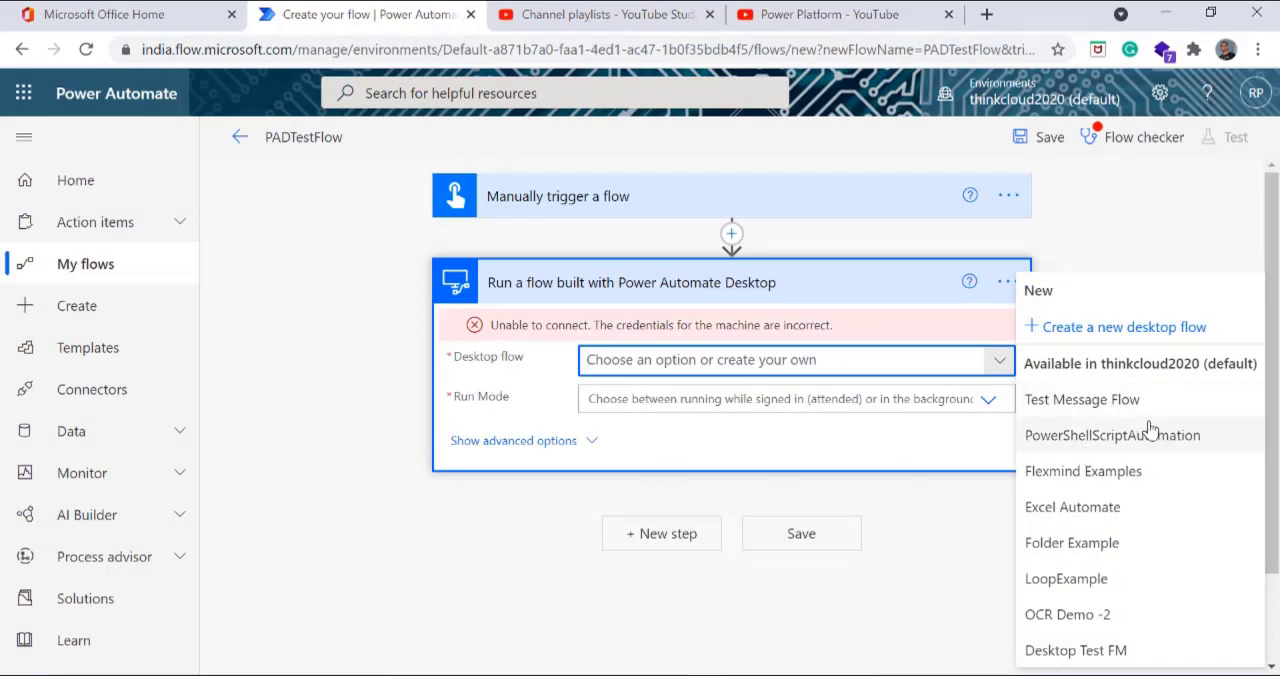
left_click(1100, 410)
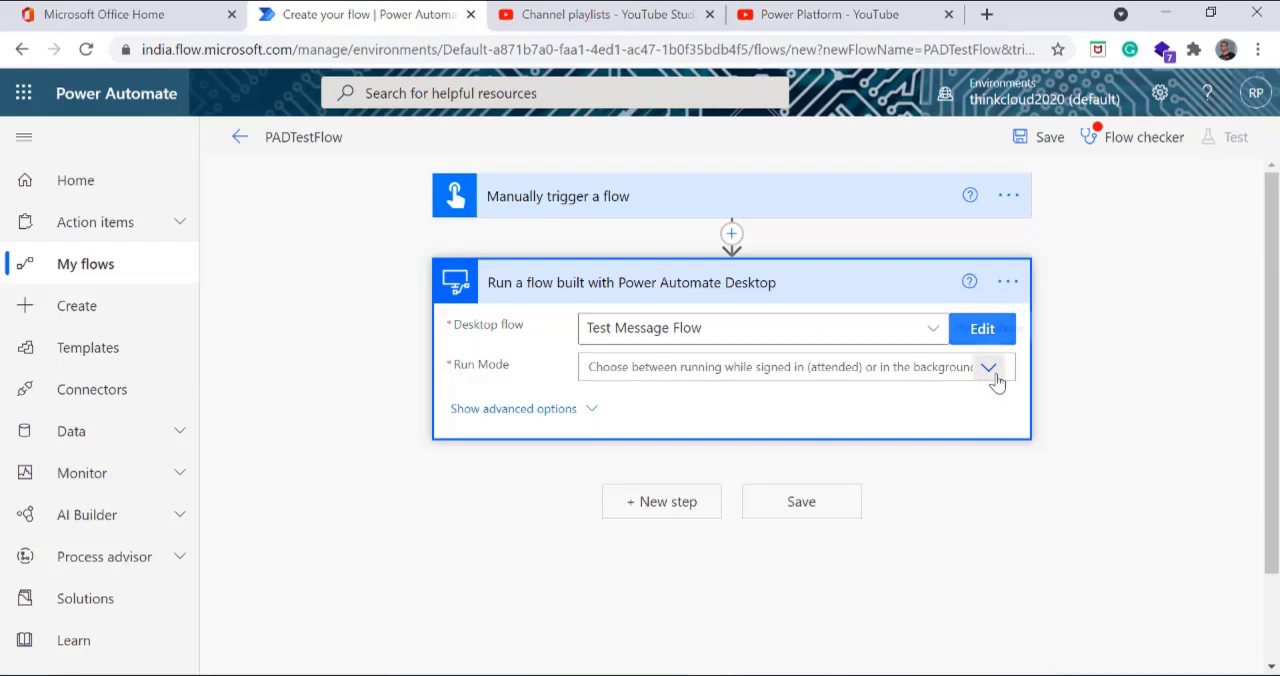
left_click(995, 378)
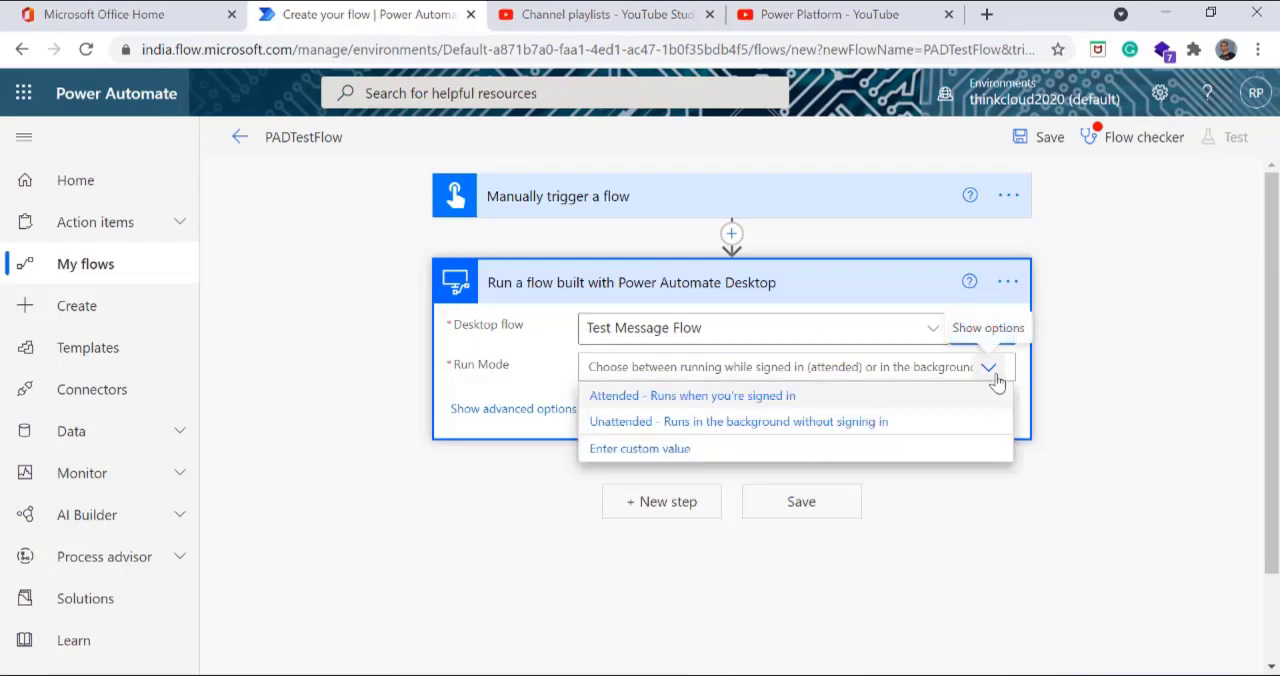
left_click(777, 404)
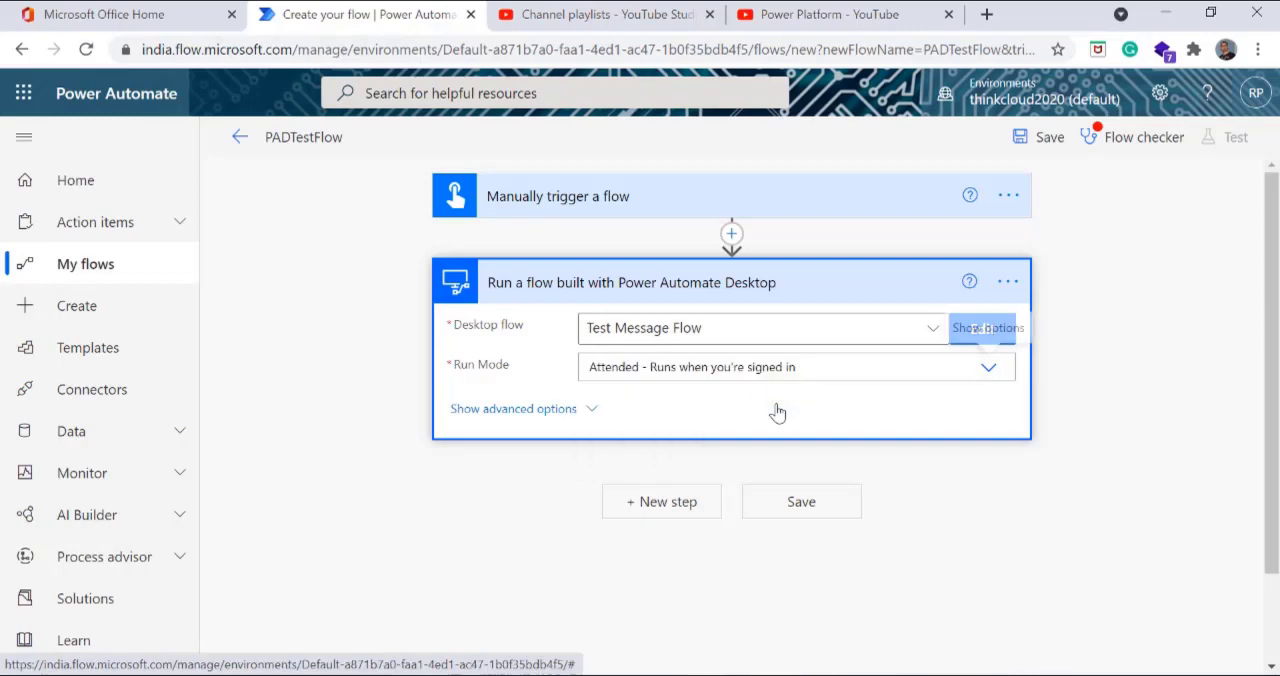
left_click(998, 378)
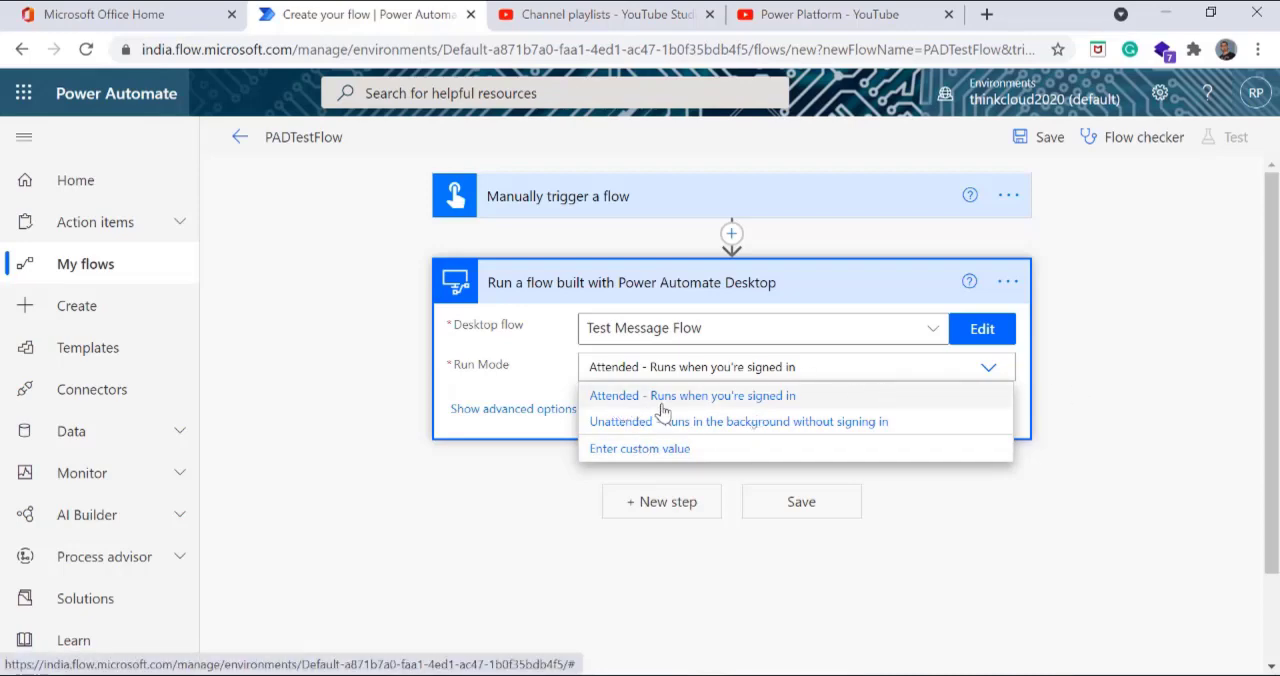
left_click(1120, 376)
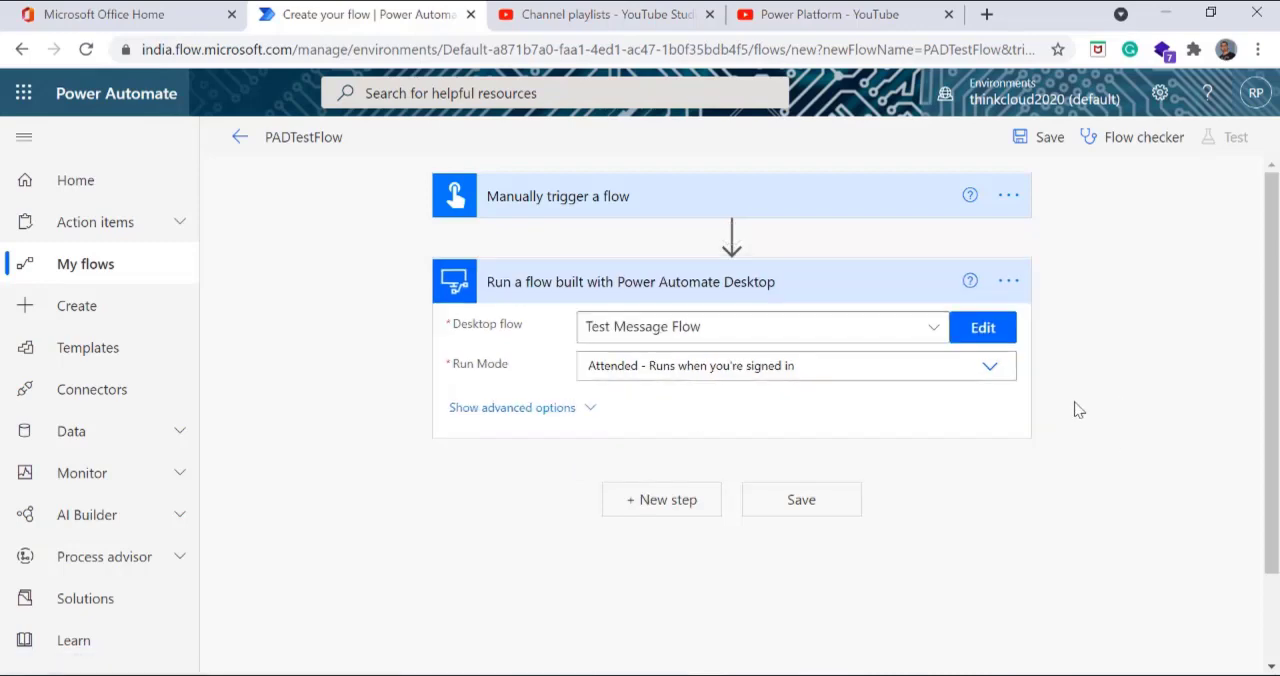
left_click(1038, 140)
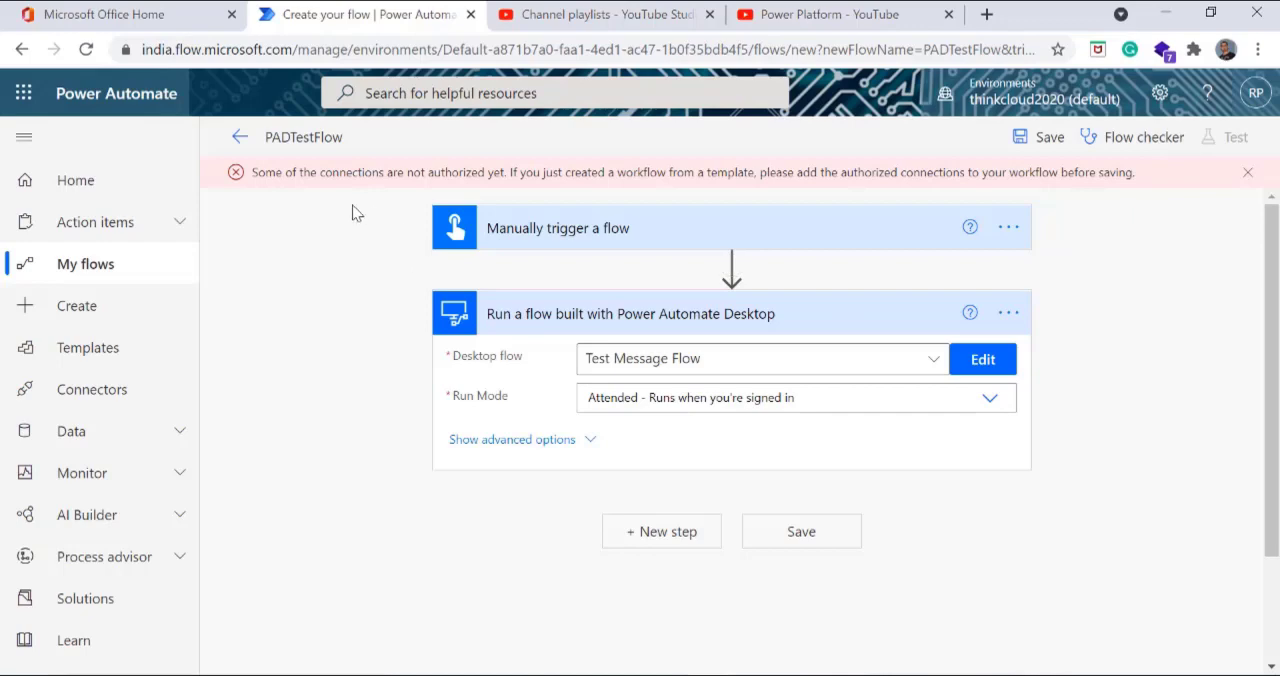
Step: Fix the action's invalid connection through the RunPAD-Flow on-premises gateway, entering the account password, and save the cloud flow
left_click(1020, 313)
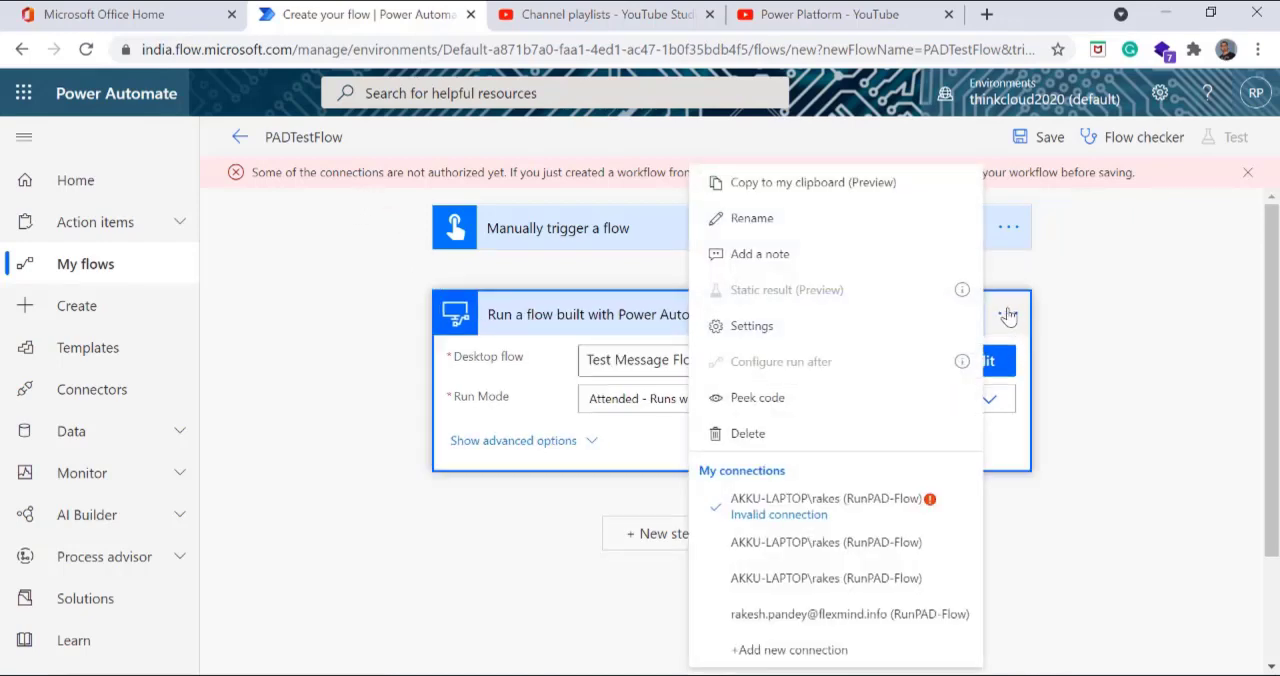
left_click(778, 516)
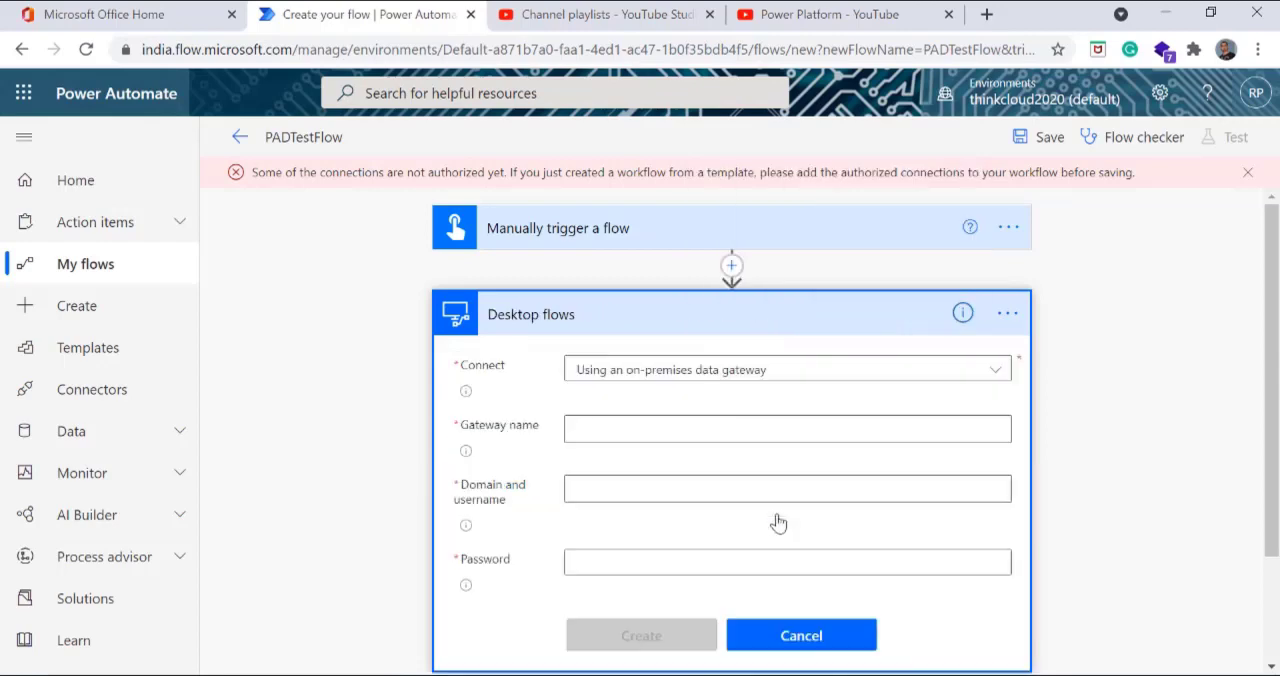
left_click(998, 429)
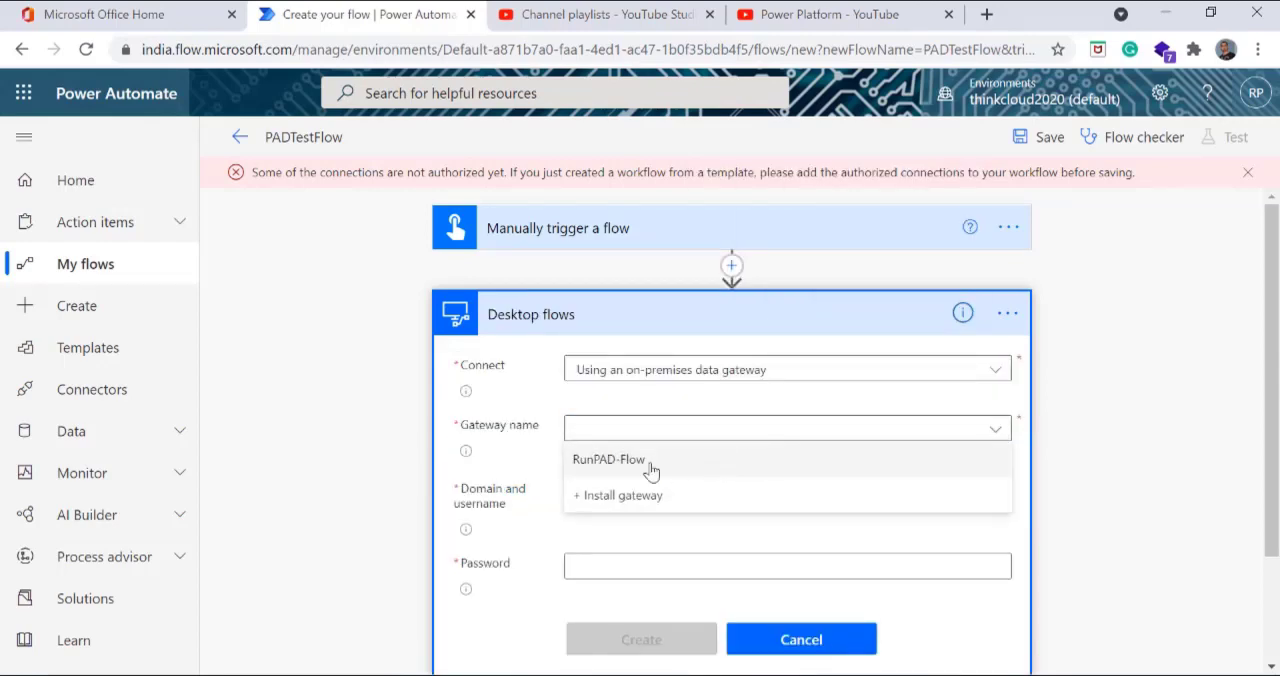
left_click(647, 469)
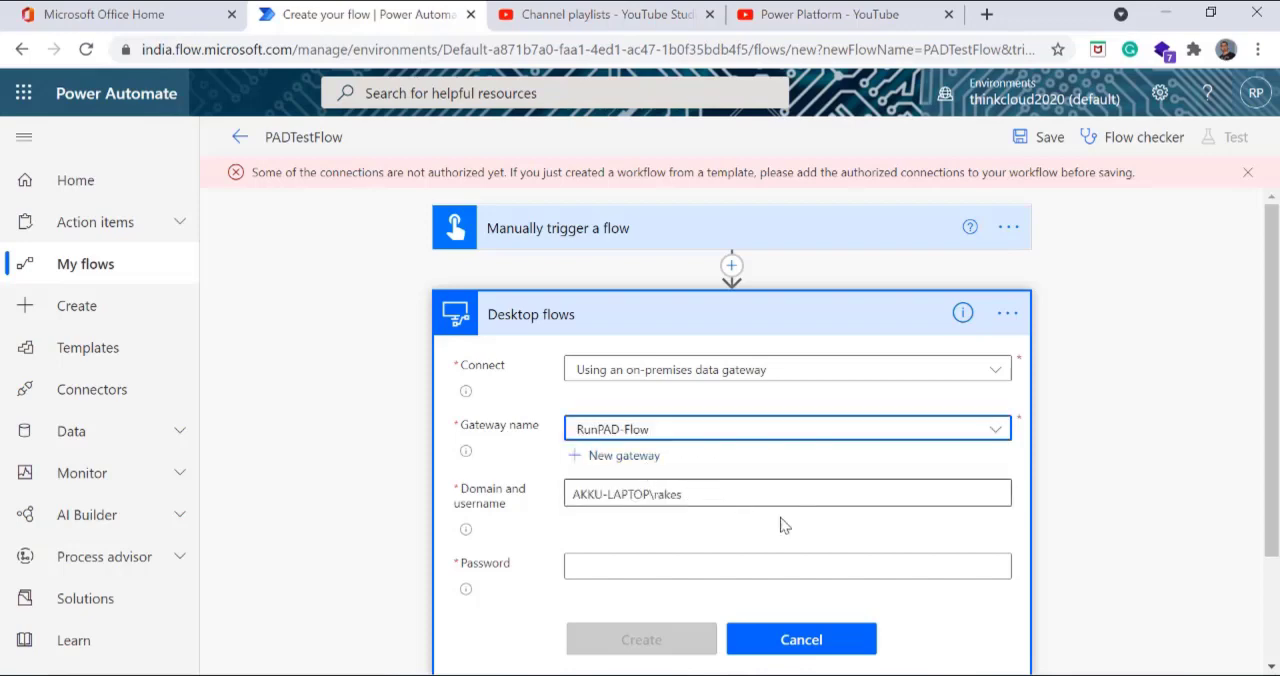
scroll(784, 527, "down", 2)
left_click(600, 425)
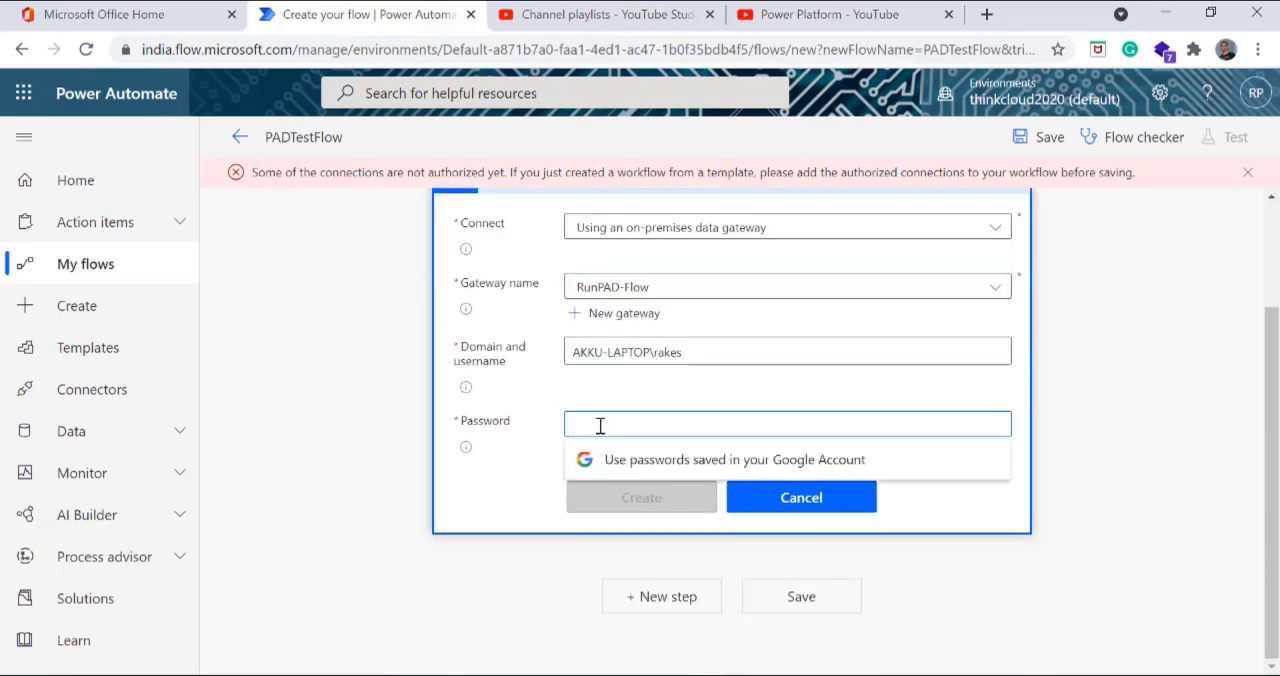
type("•••")
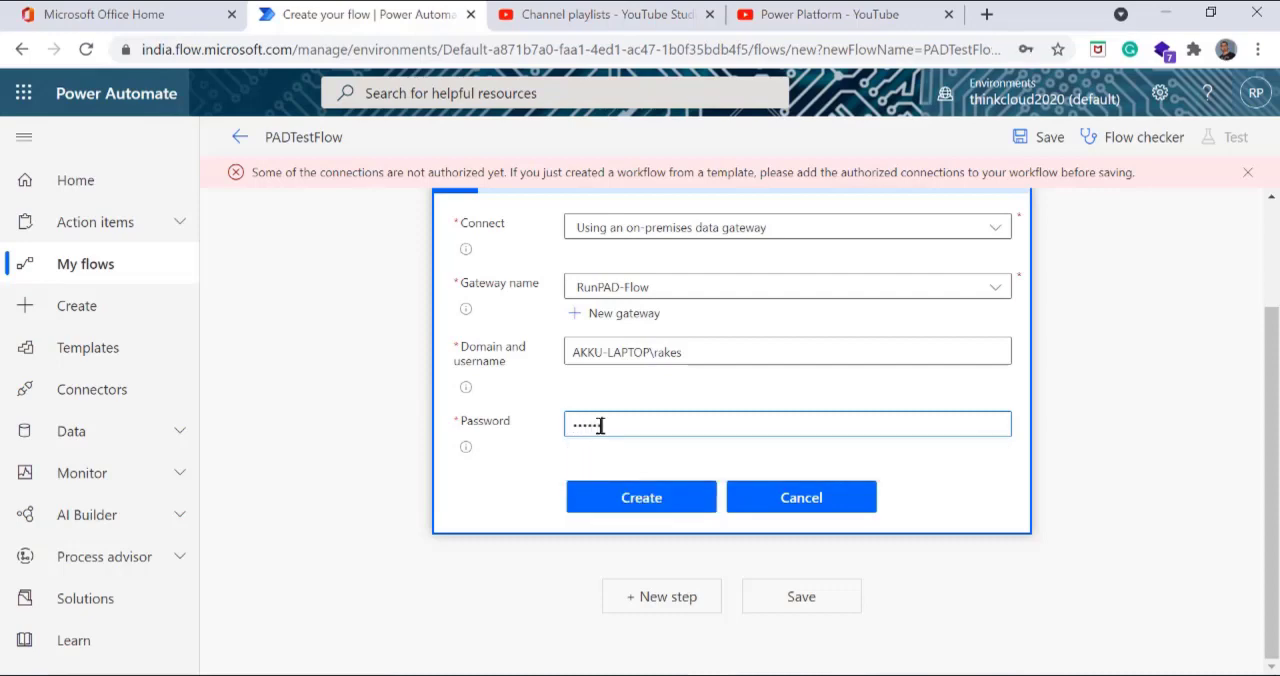
left_click(636, 503)
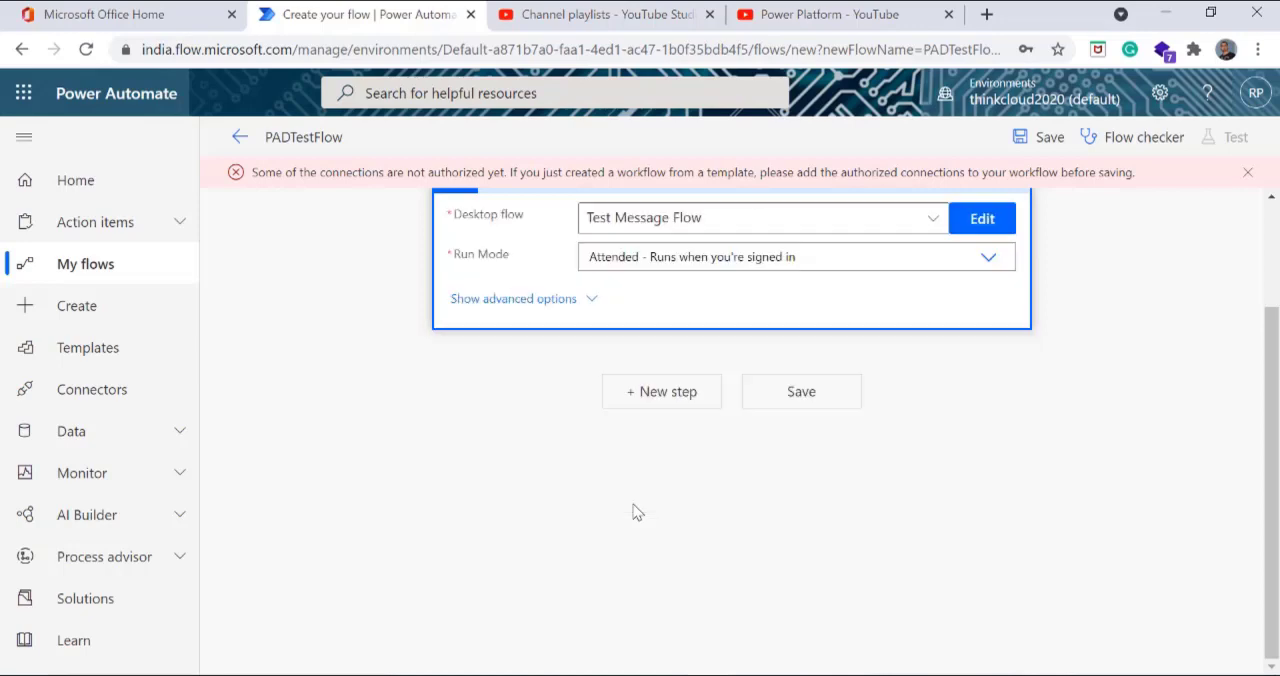
scroll(926, 447, "up", 2)
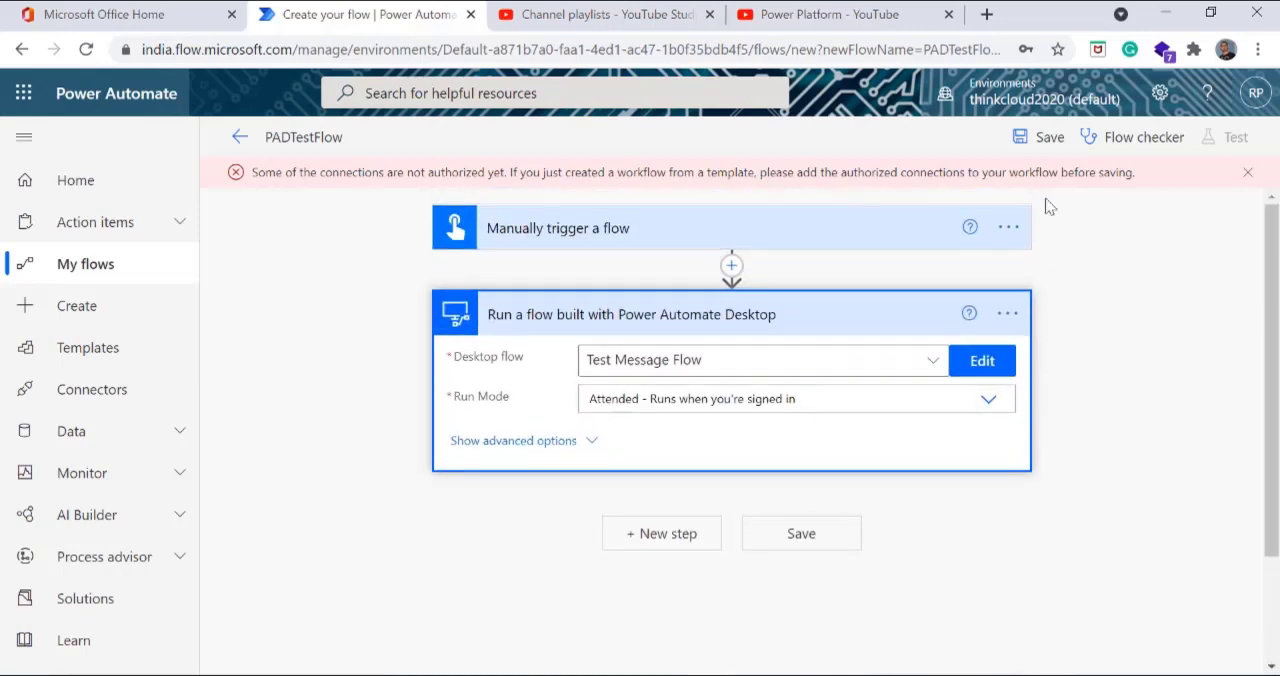
left_click(1046, 138)
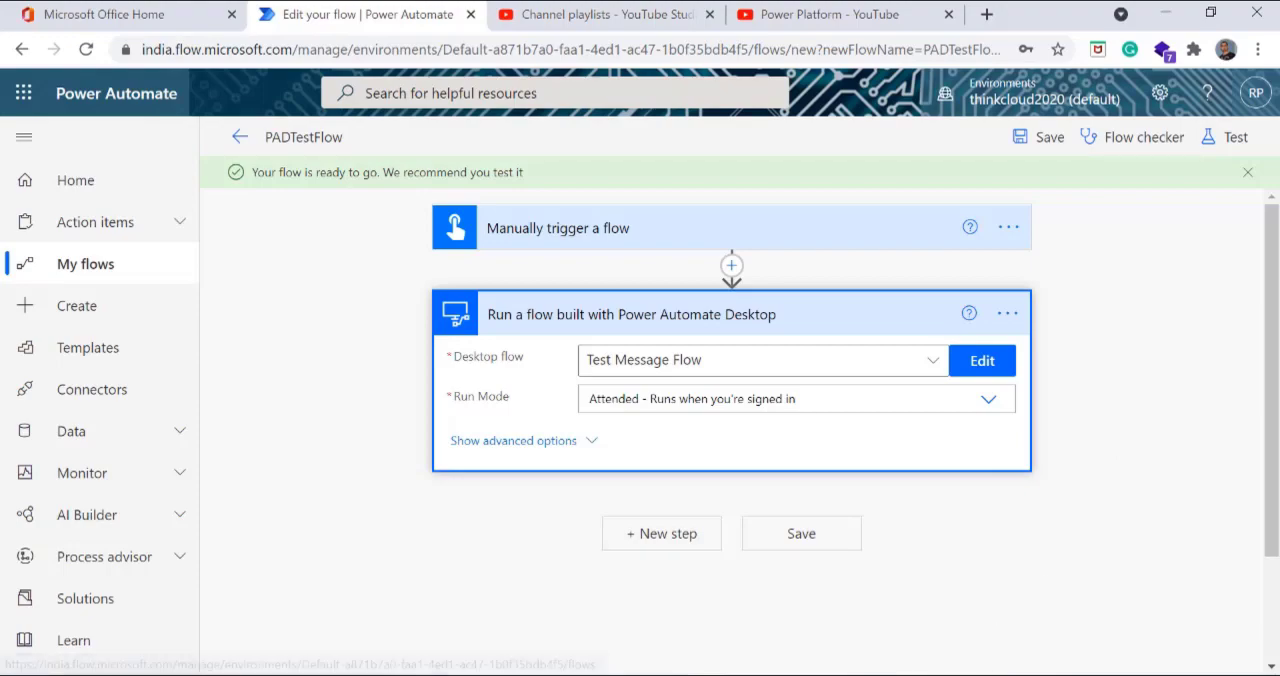
Step: Switch to Power Automate Desktop and close its open windows to return to the web portal
left_click(974, 630)
left_click(1257, 13)
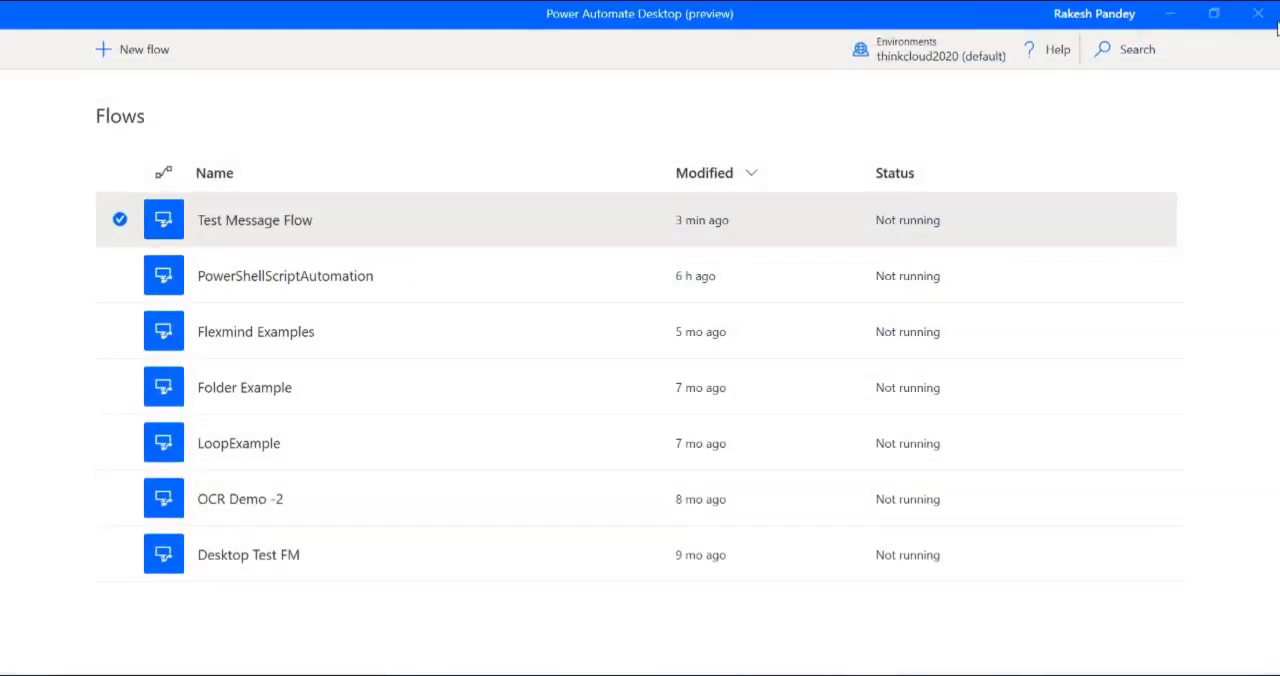
left_click(1257, 13)
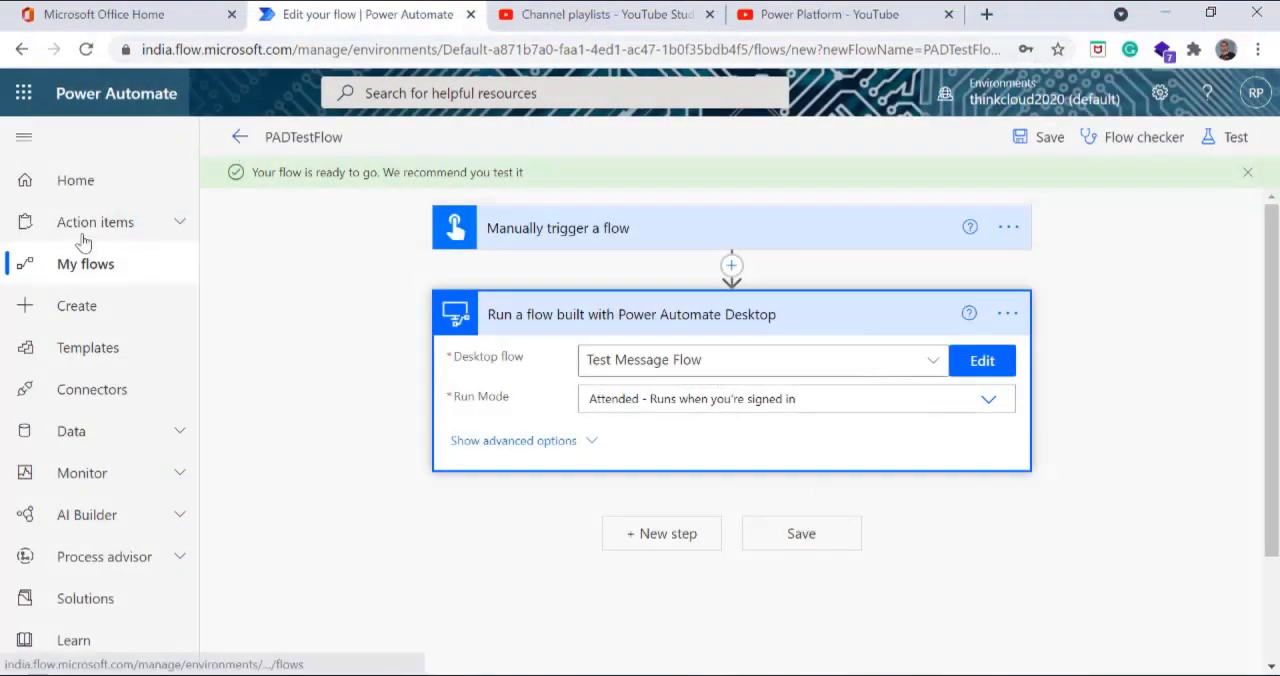
Step: Run PADTestFlow from the list of cloud flows, continuing with its Desktop flows connection, and close the run pane
left_click(82, 270)
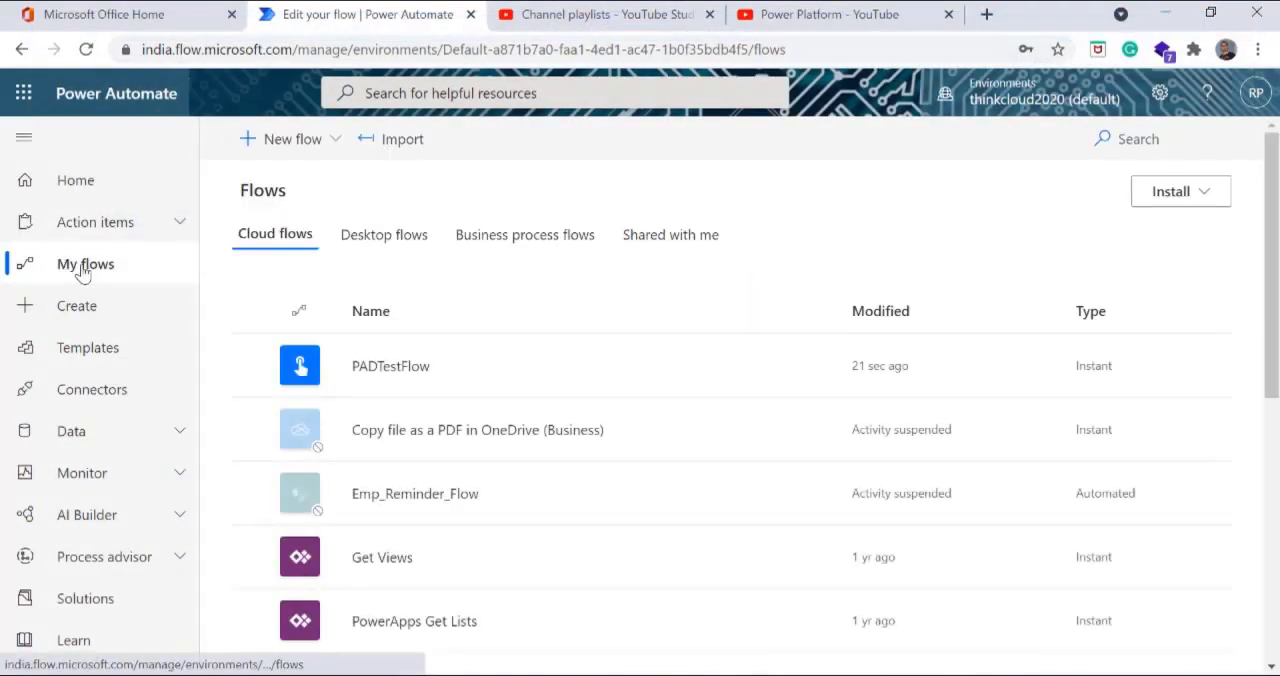
left_click(820, 365)
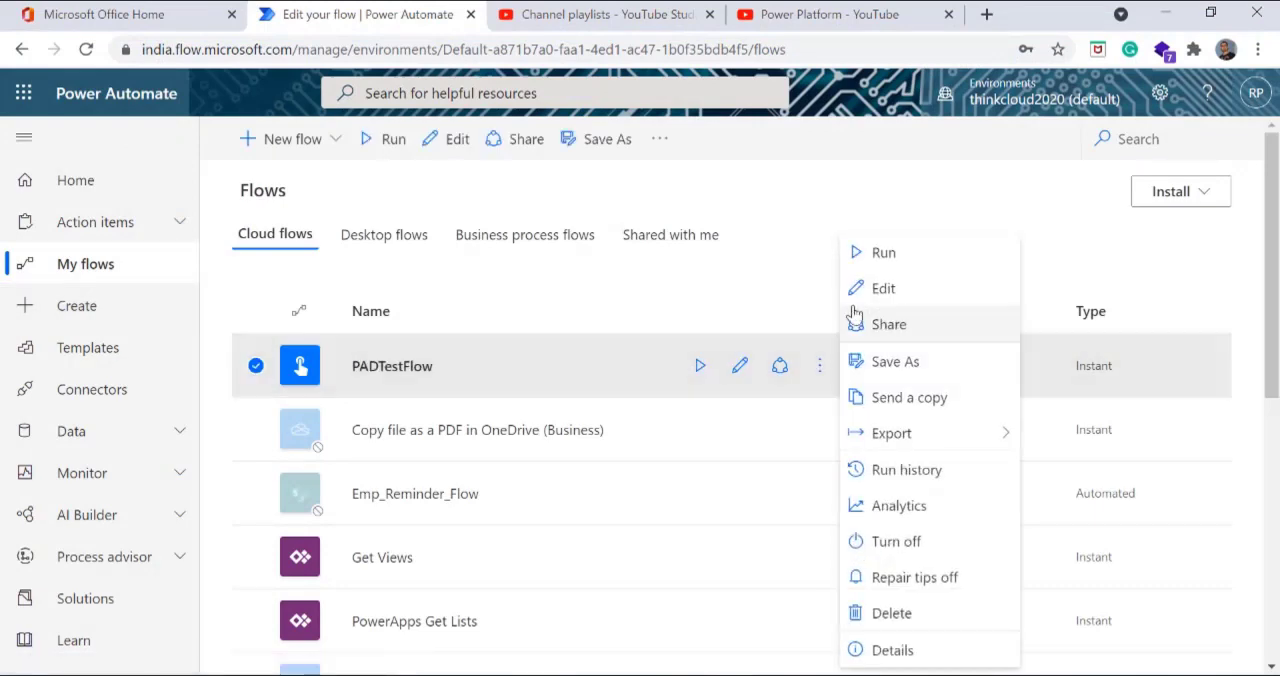
left_click(871, 256)
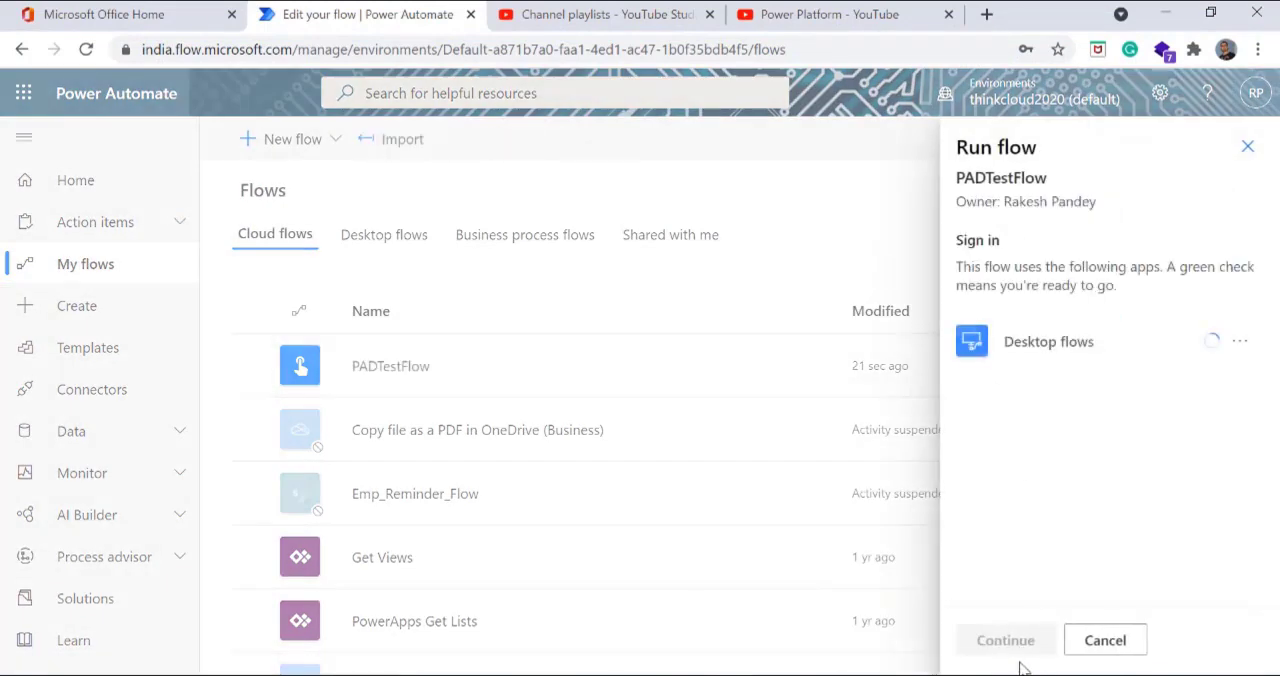
left_click(1006, 640)
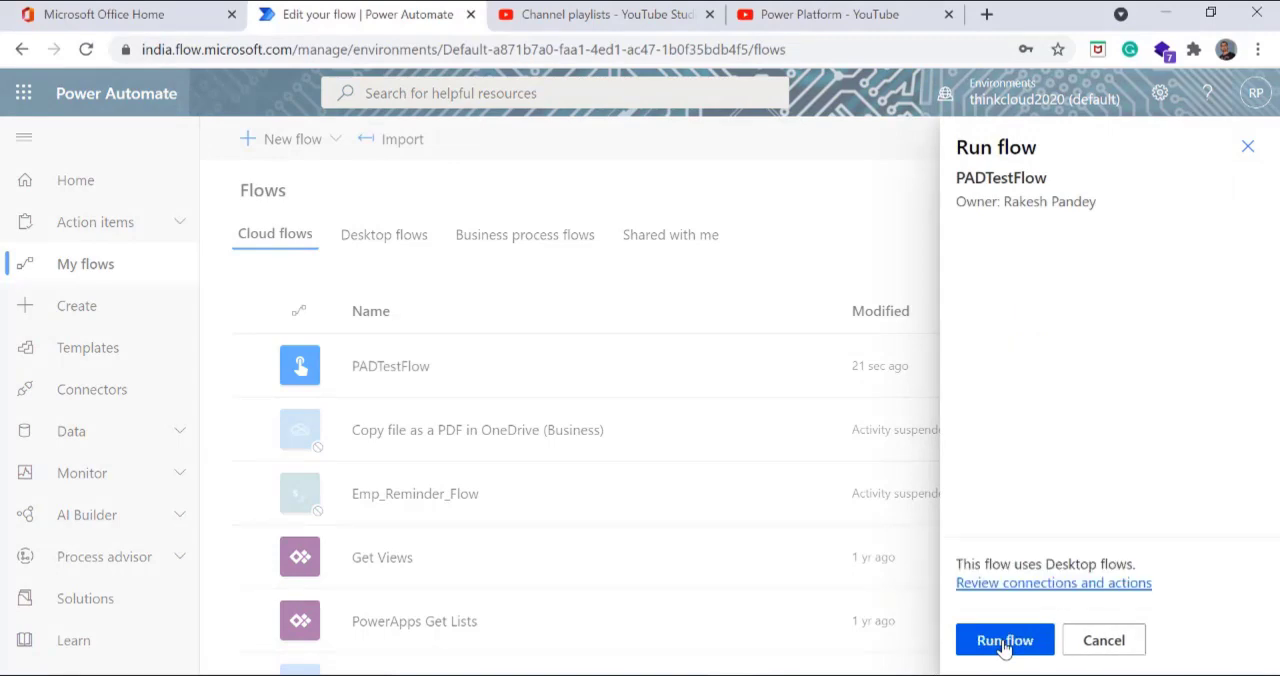
left_click(1005, 640)
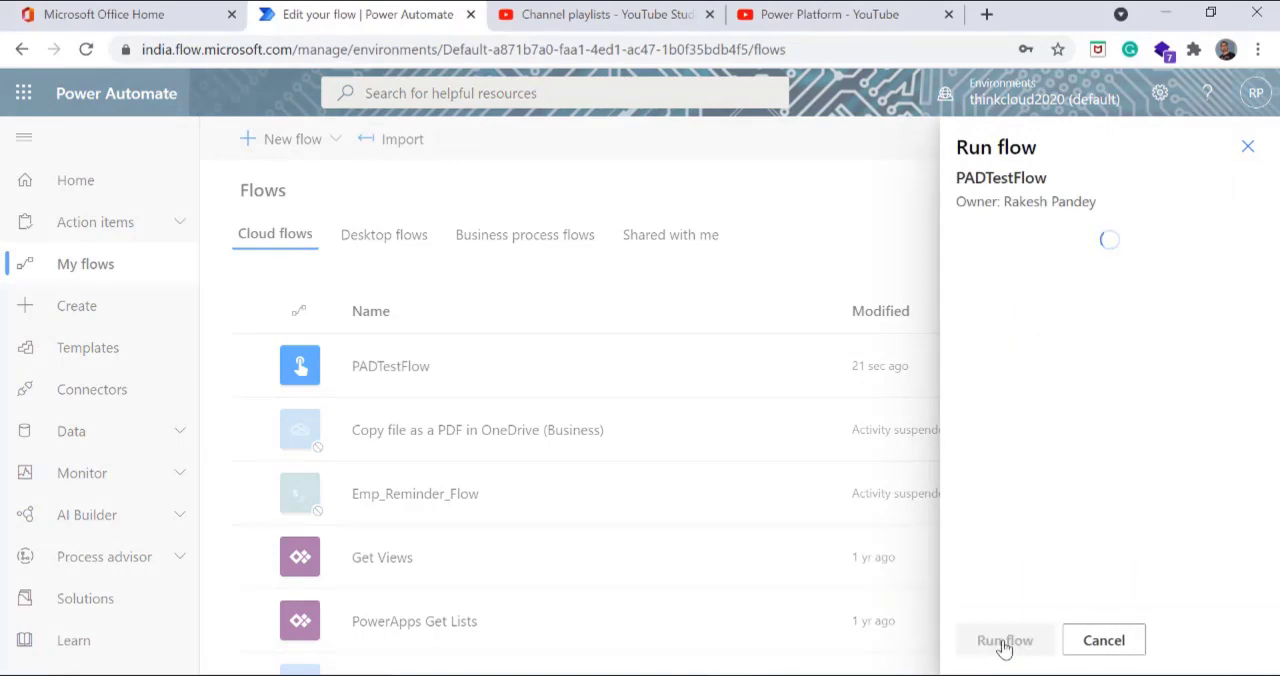
left_click(1003, 645)
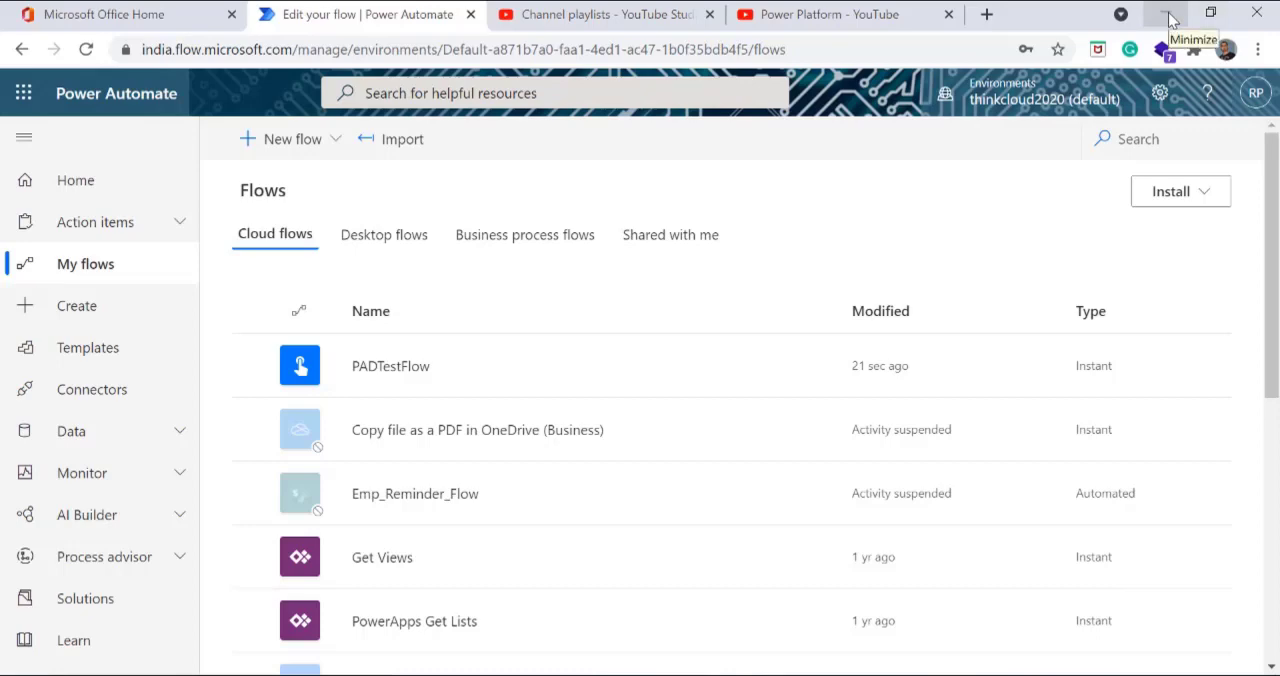
Step: Minimize the browser to reveal the desktop, acknowledge the Test Message box, and return to the web portal
left_click(1172, 20)
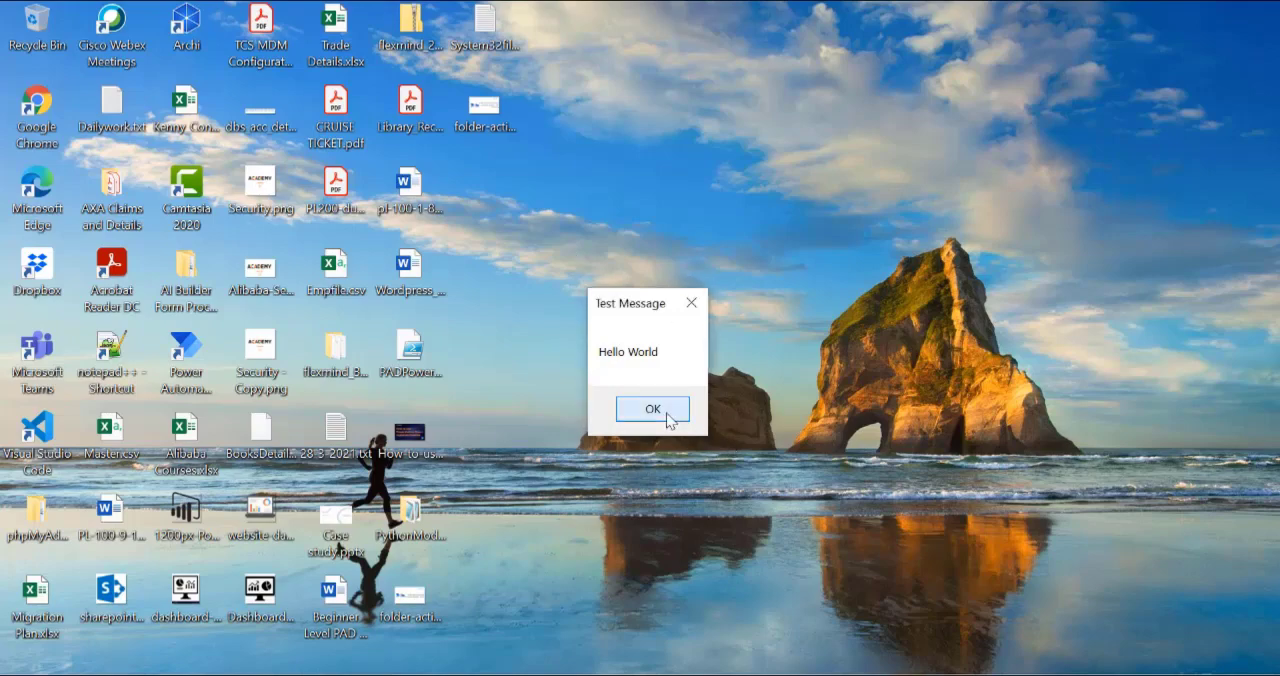
left_click(652, 410)
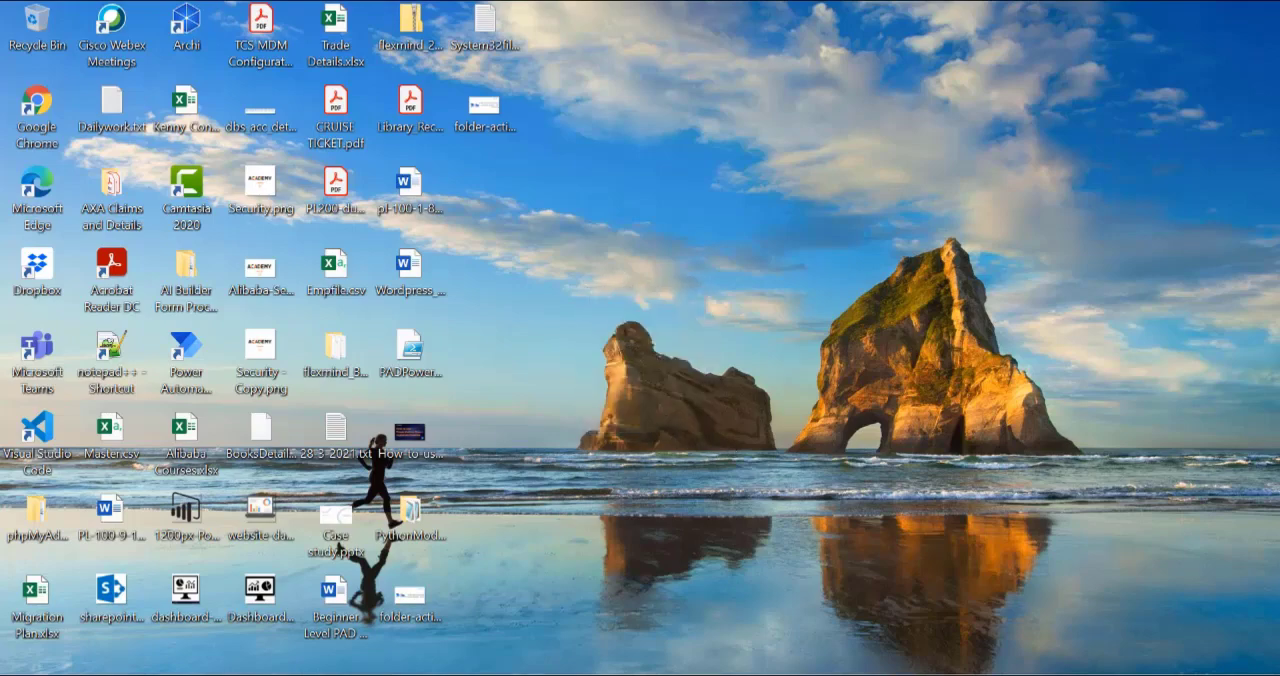
key("alt+Tab")
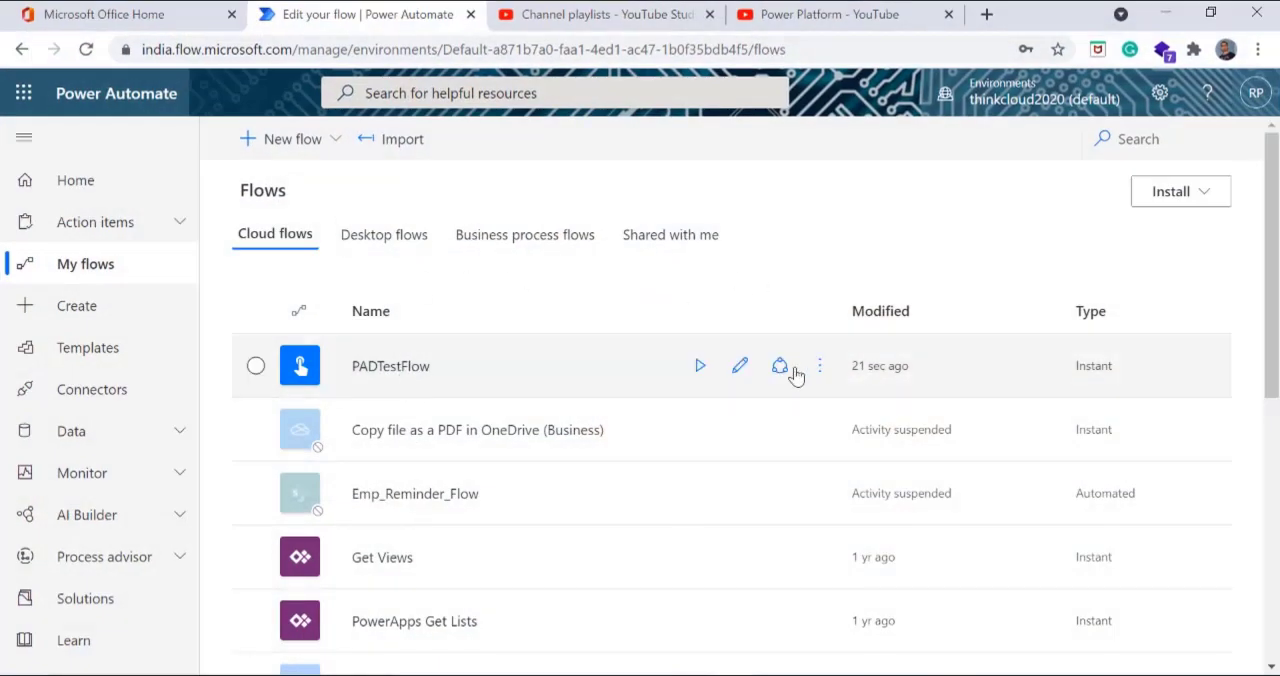
Step: Open PADTestFlow's run history and refresh the page to check the status of the run
left_click(820, 368)
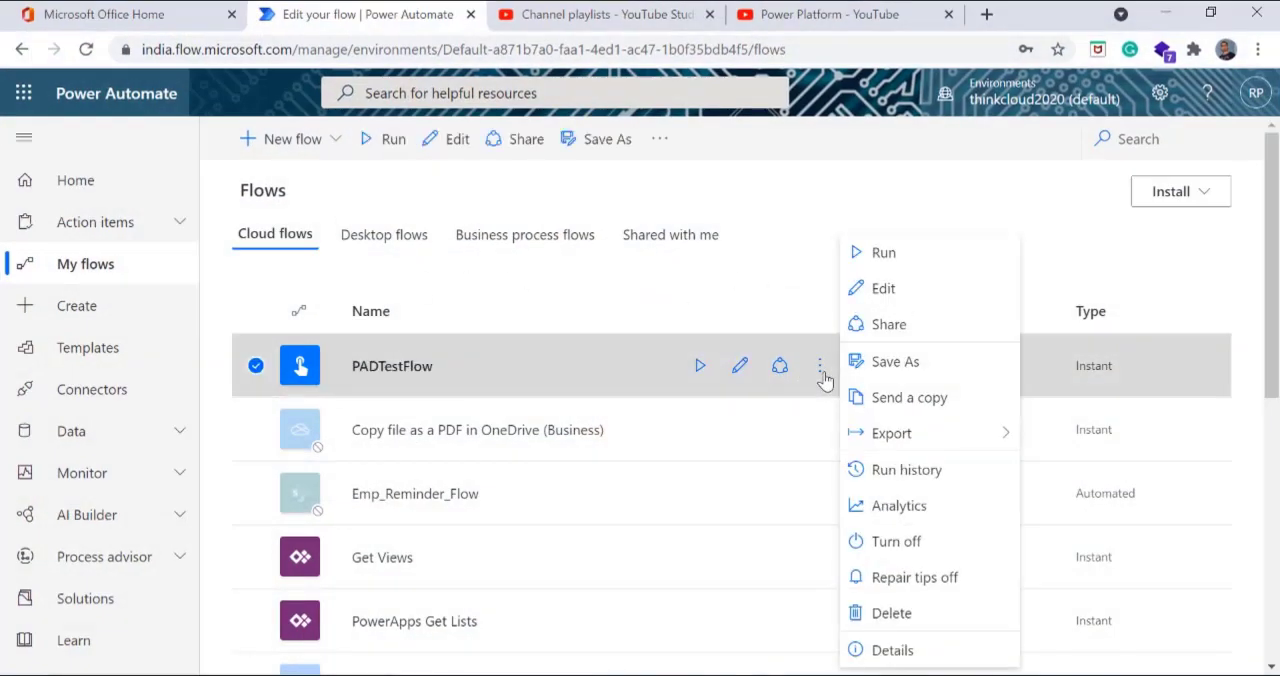
left_click(912, 478)
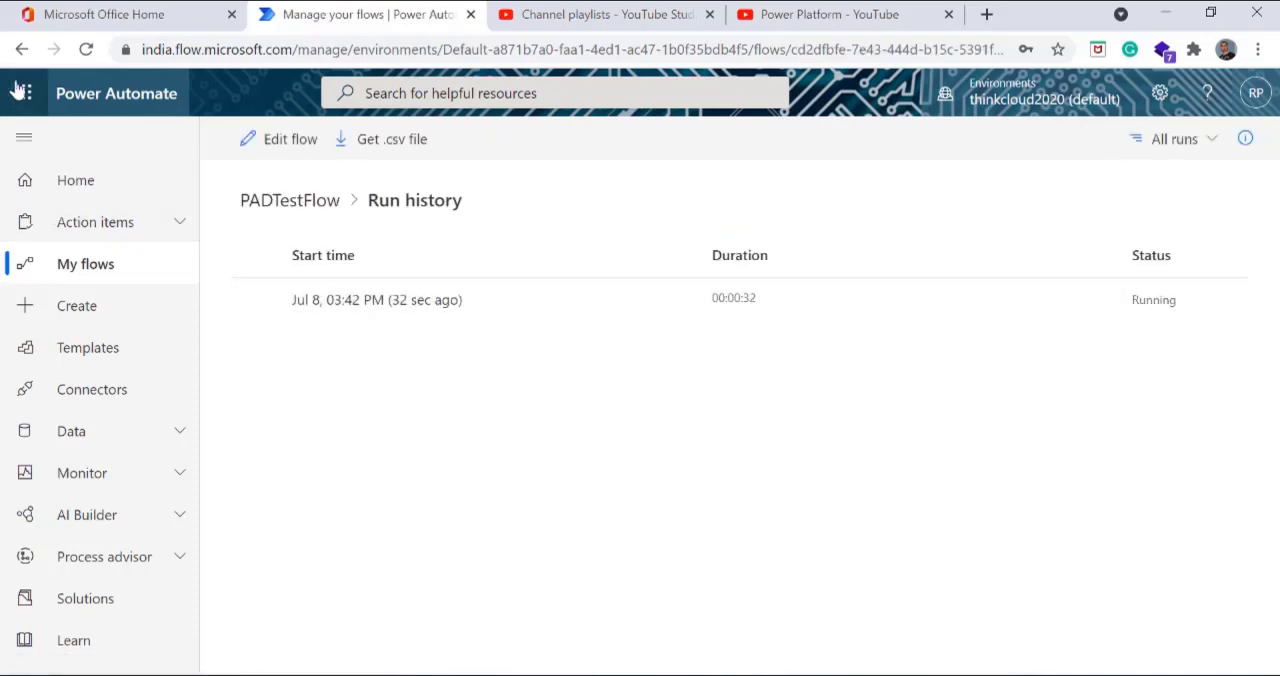
left_click(86, 49)
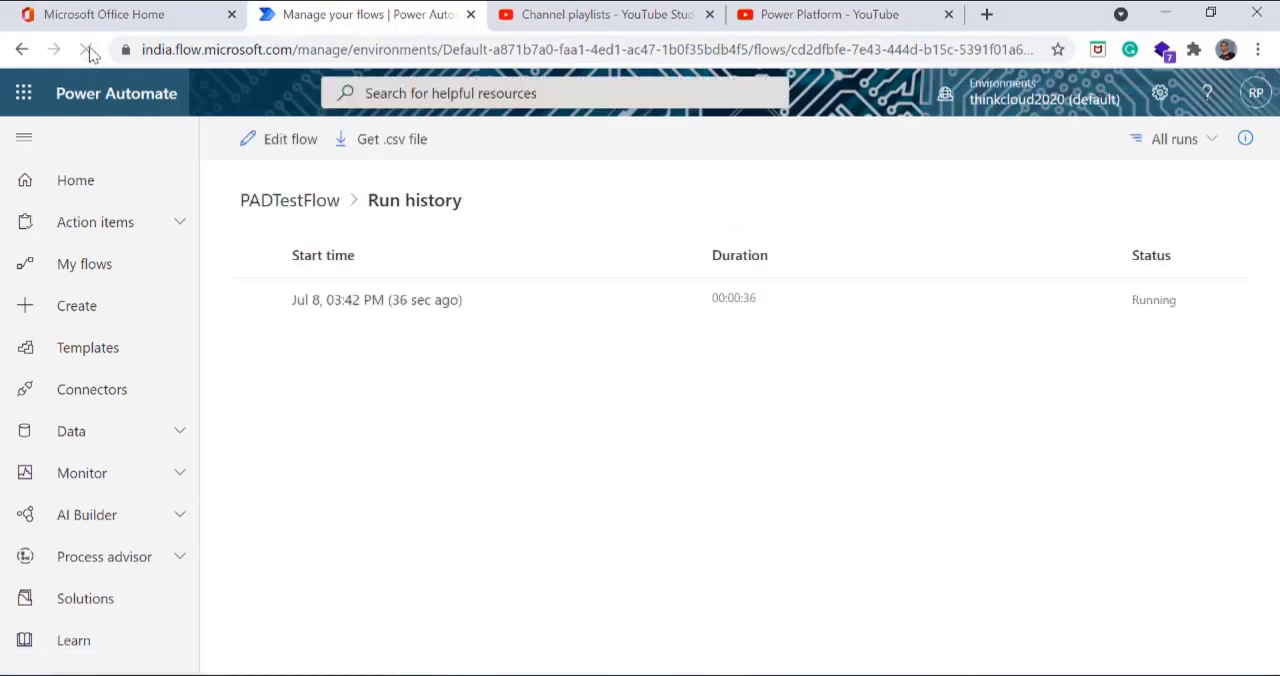
left_click(86, 49)
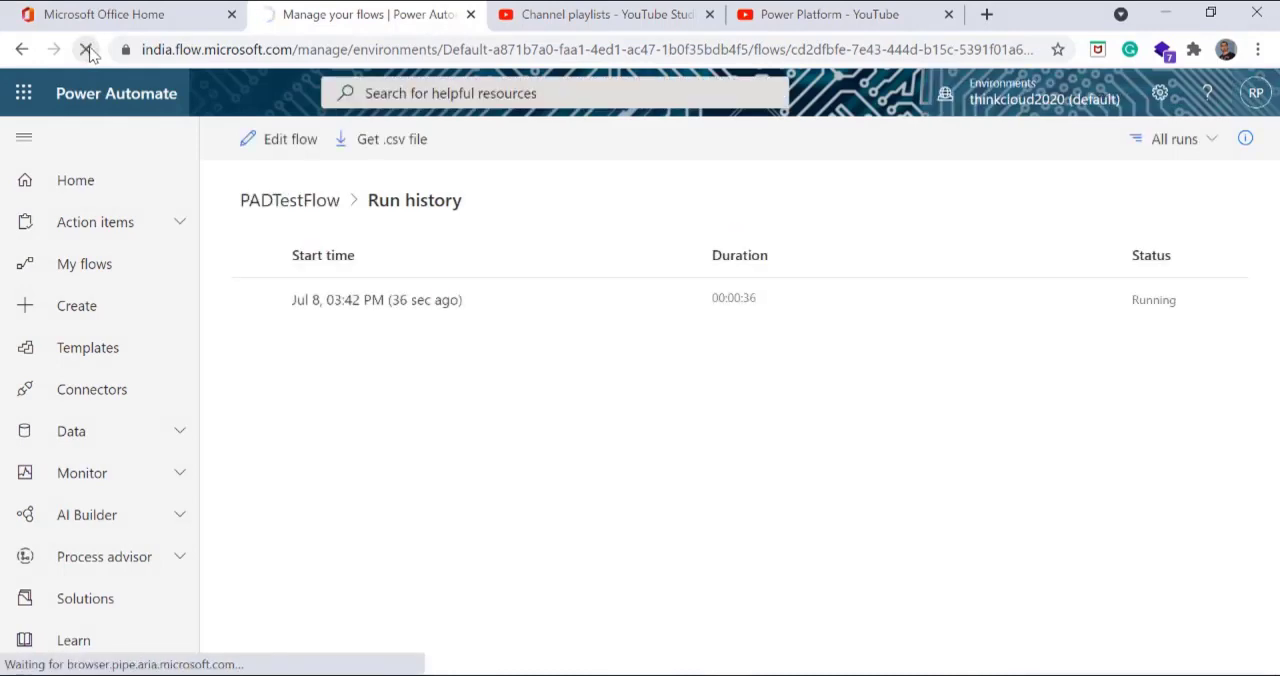